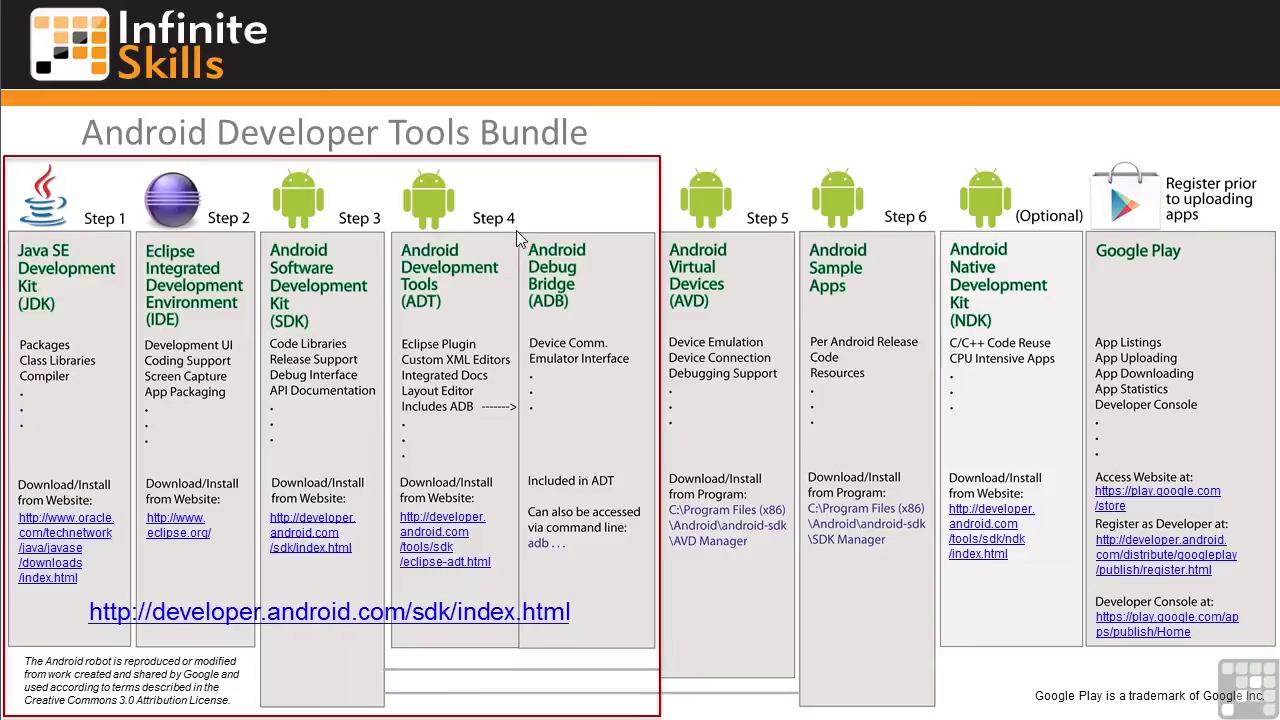
- Open the Get the Android SDK page and expand the Use an Existing IDE section
left_click(301, 532)
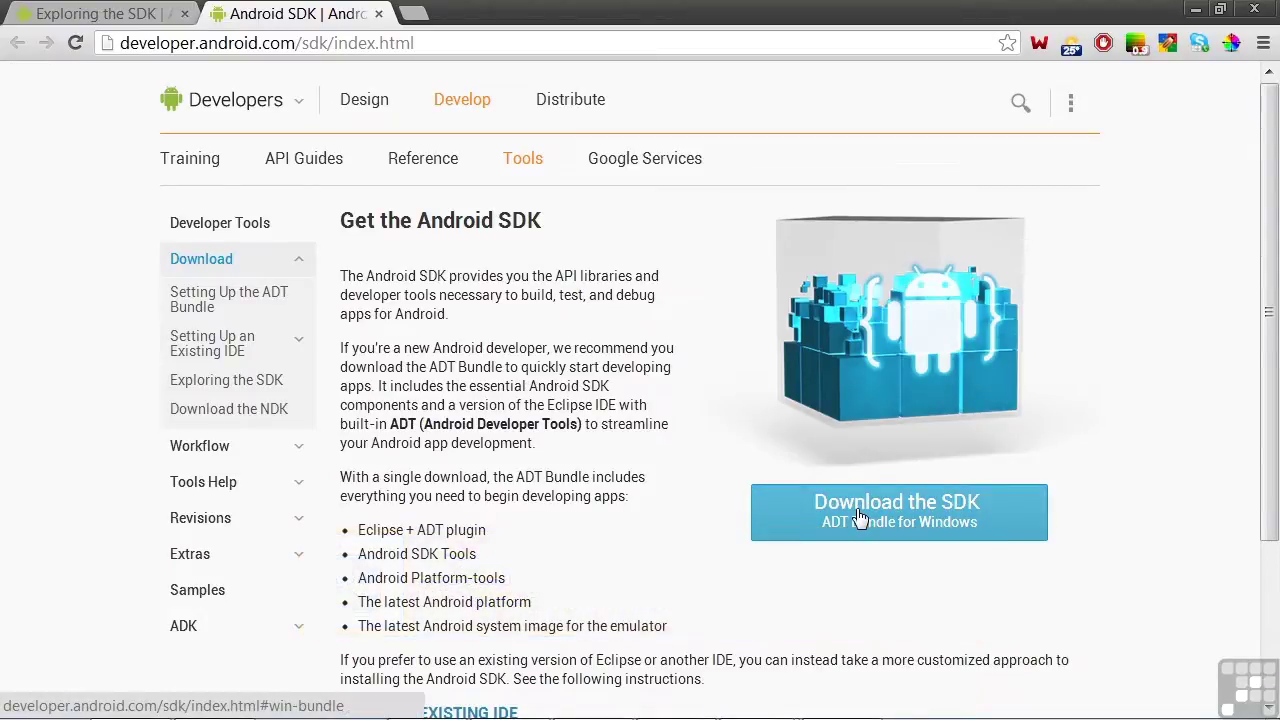
scroll(675, 508, "down", 1)
scroll(673, 510, "down", 3)
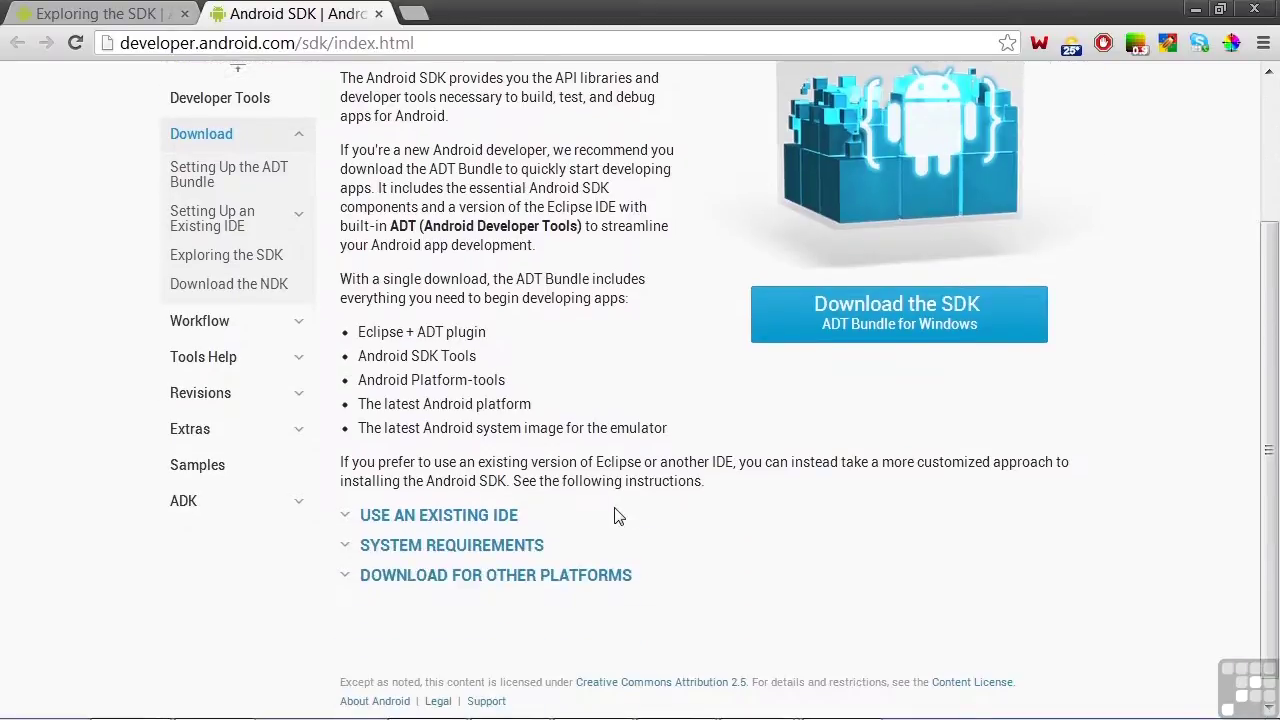
left_click(446, 516)
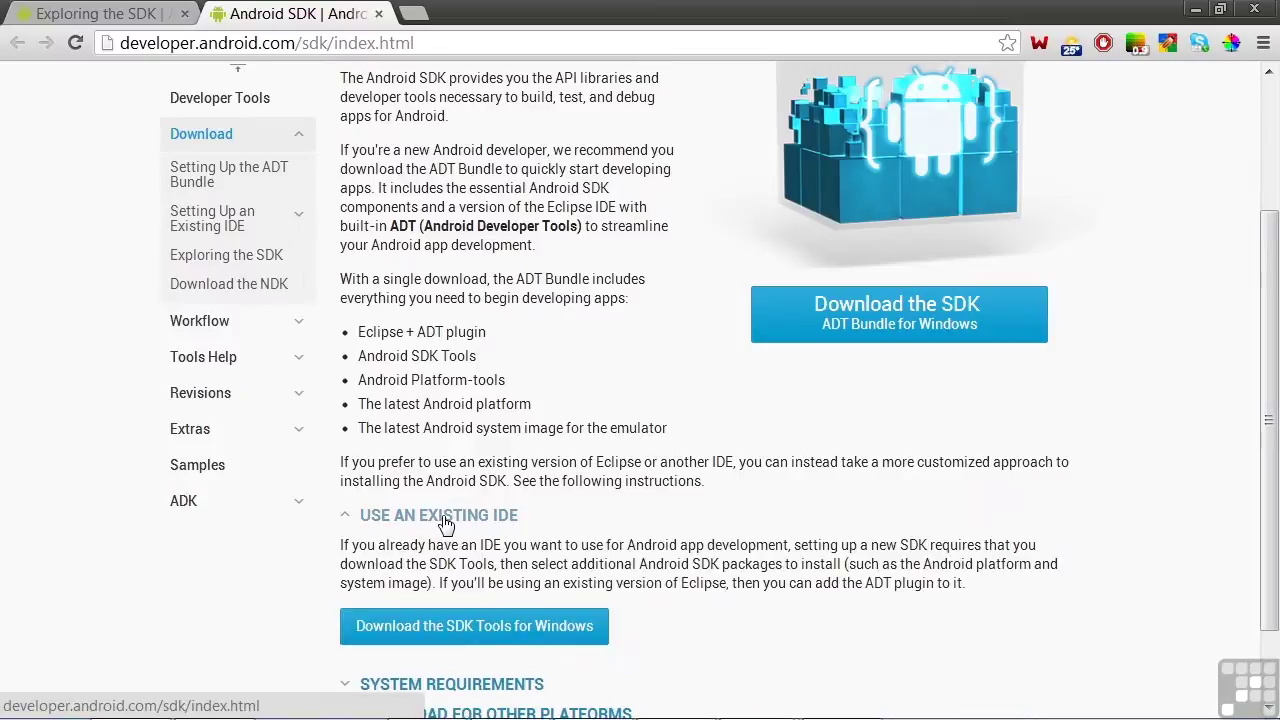
- View the SDK Tools licence terms, tick the agreement, then go back to the SDK page
scroll(446, 522, "down", 2)
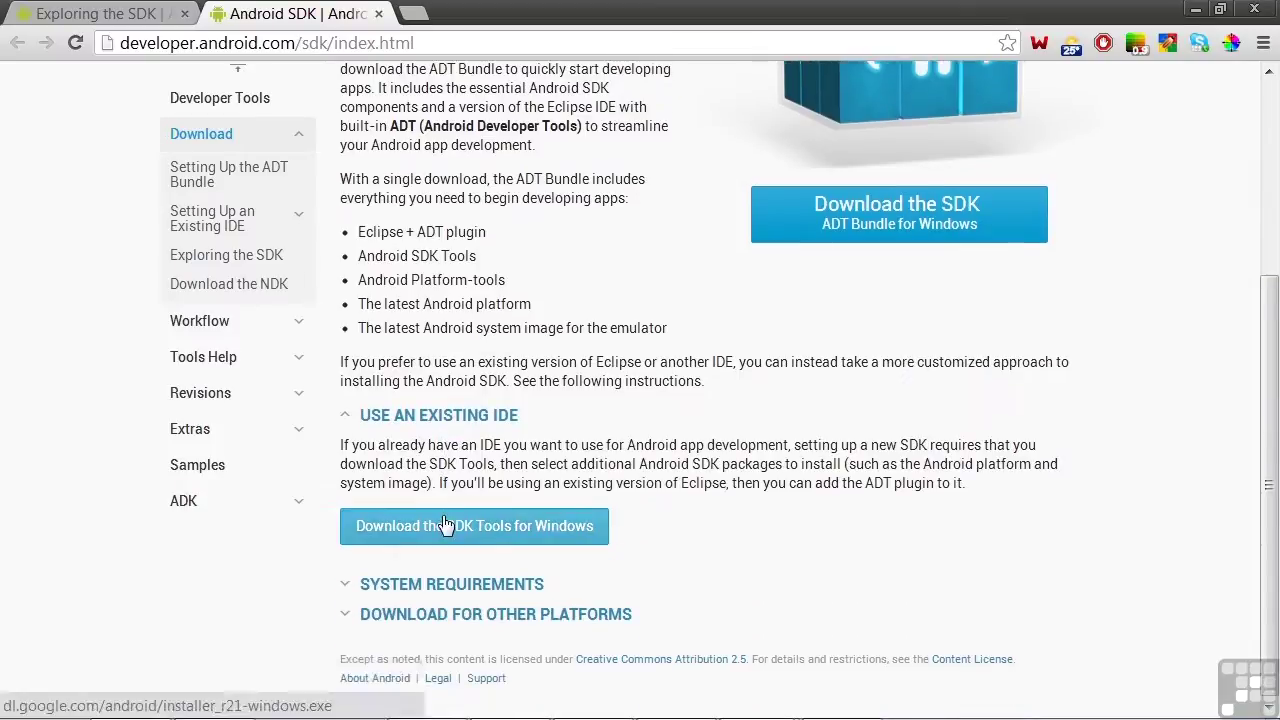
left_click(446, 526)
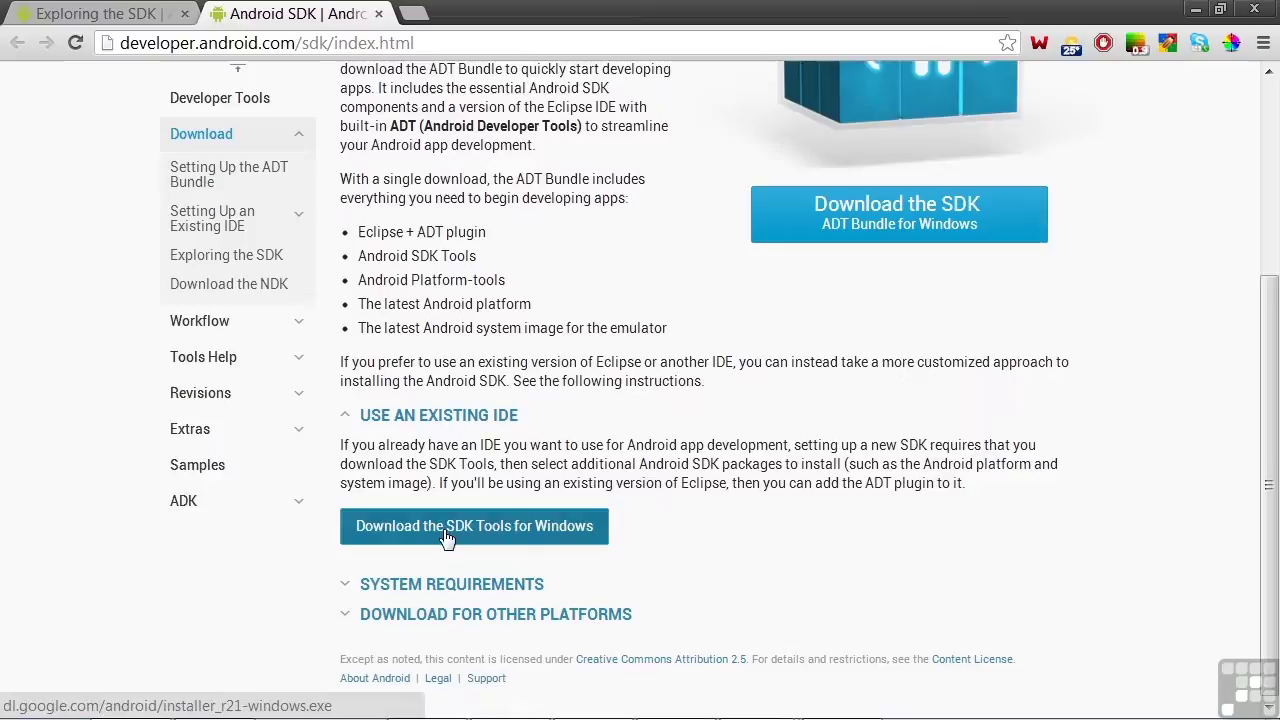
left_click(357, 493)
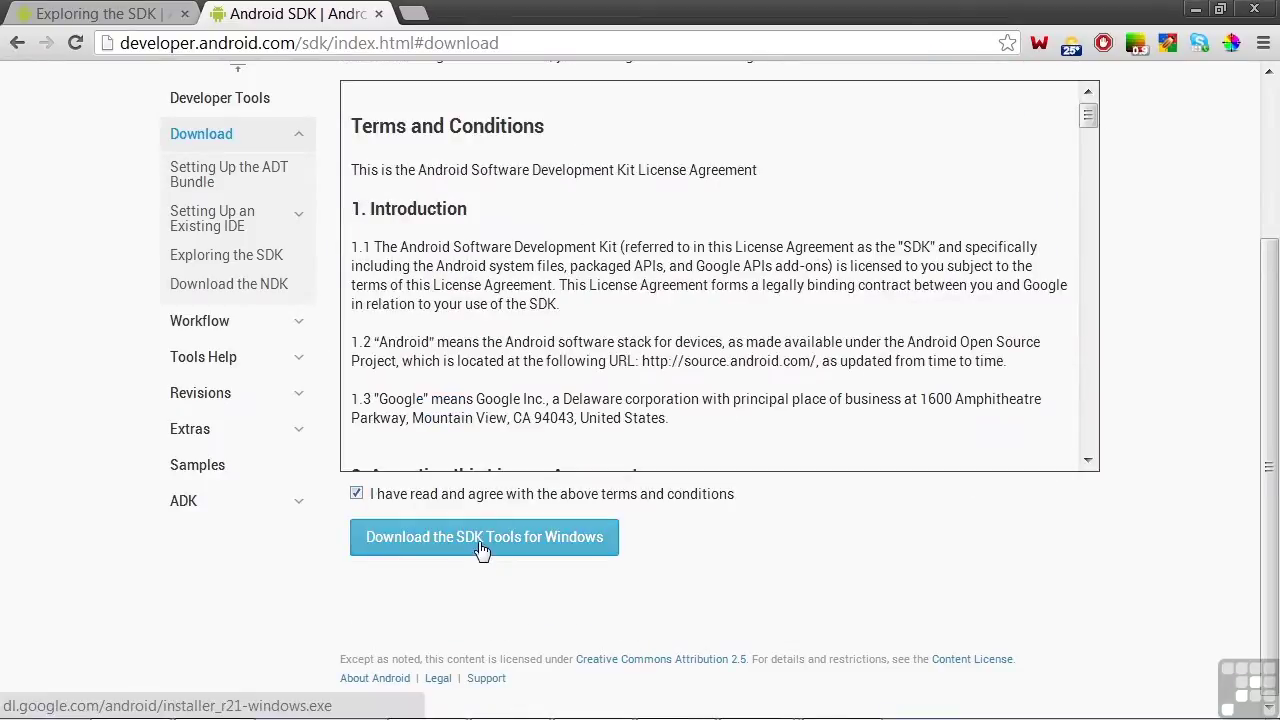
left_click(17, 43)
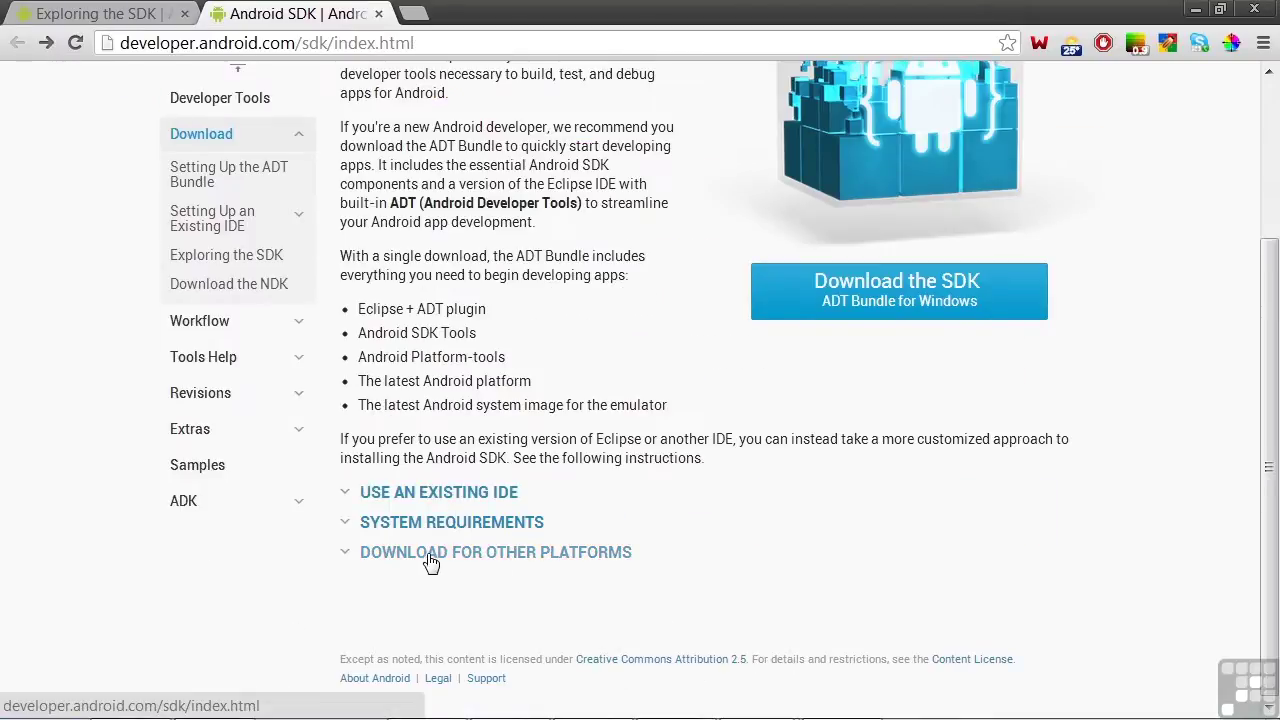
- Expand Download for Other Platforms and pick a Windows package from the download tables
left_click(430, 553)
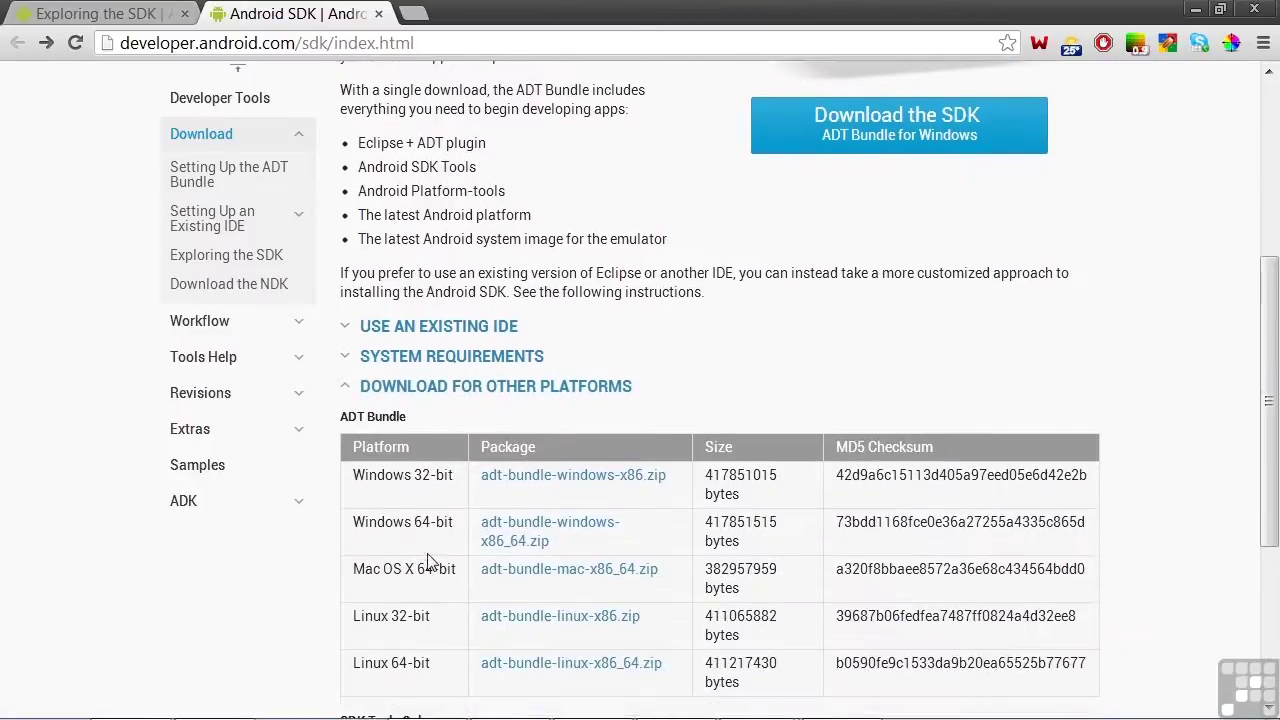
scroll(429, 560, "down", 4)
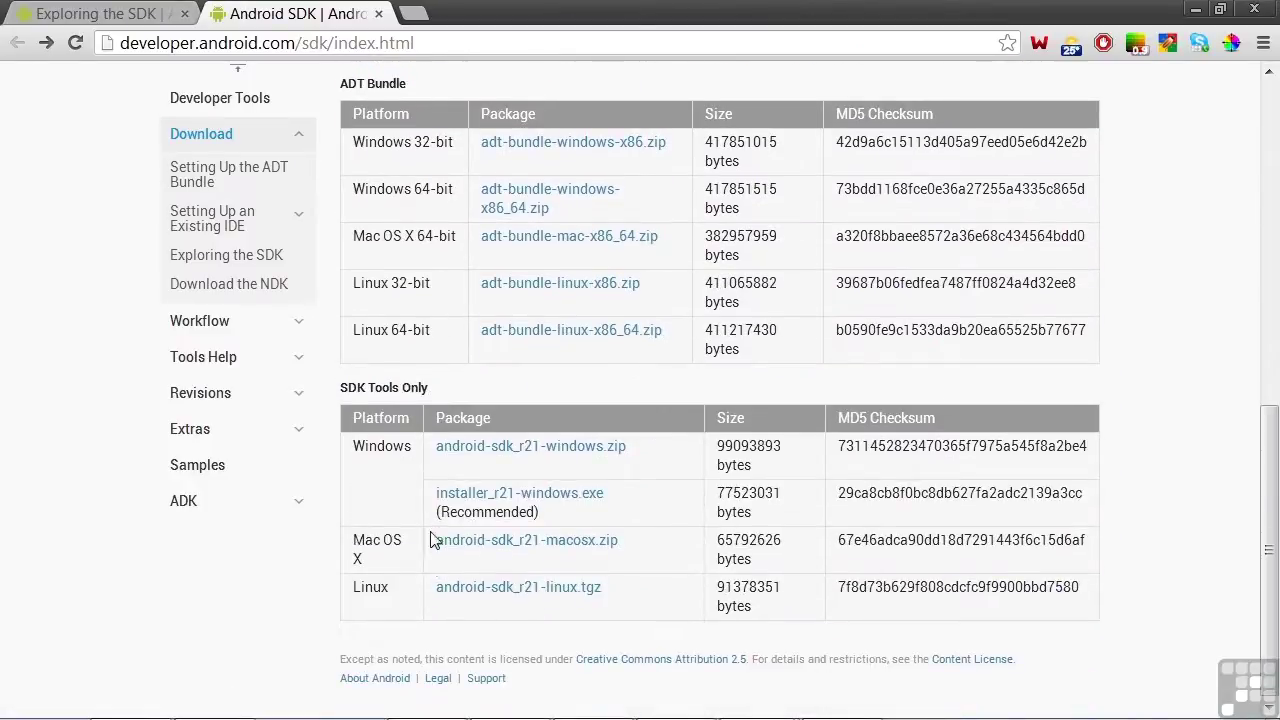
left_click(473, 456)
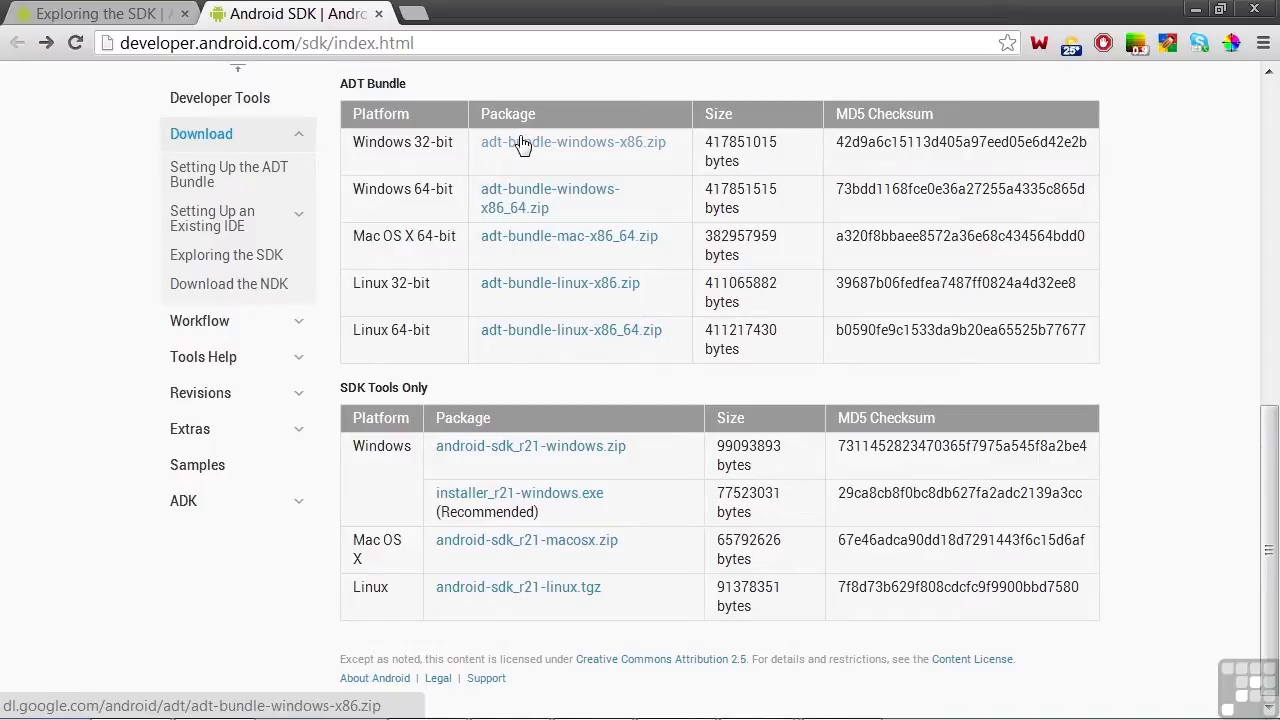
- Go to Exploring the SDK from the sidebar and bring up the site search field
left_click(232, 260)
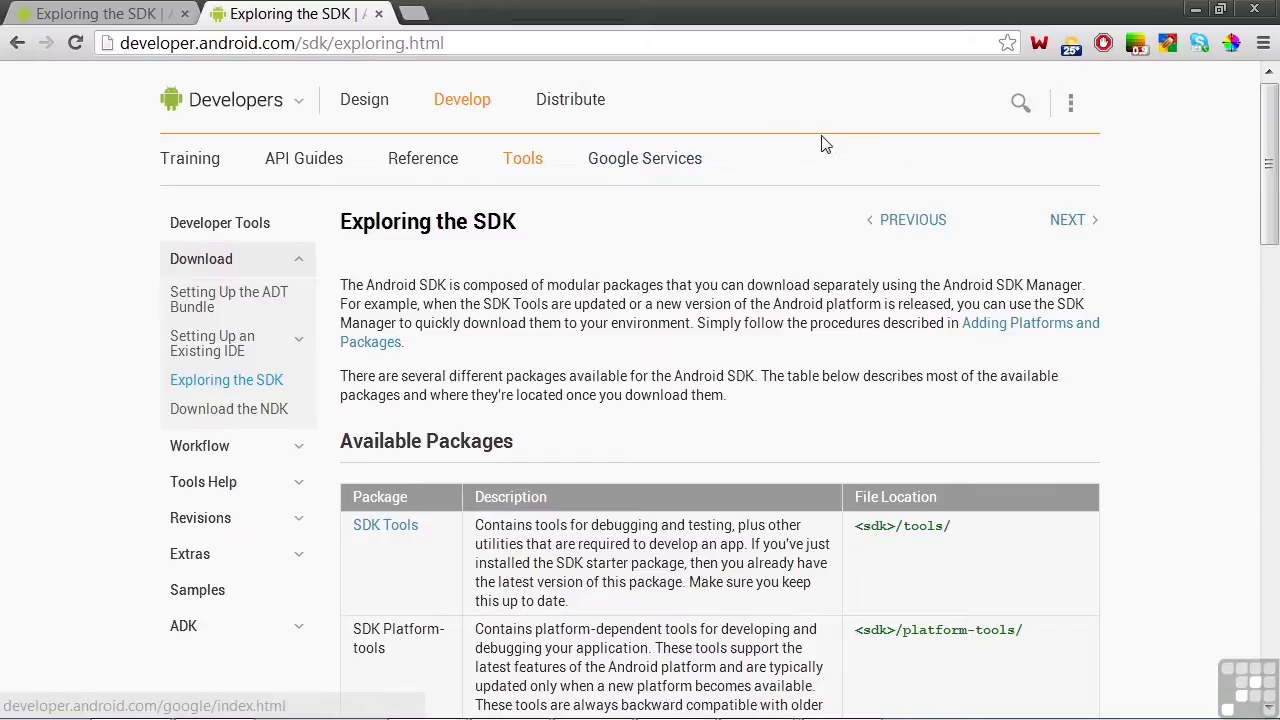
left_click(1007, 115)
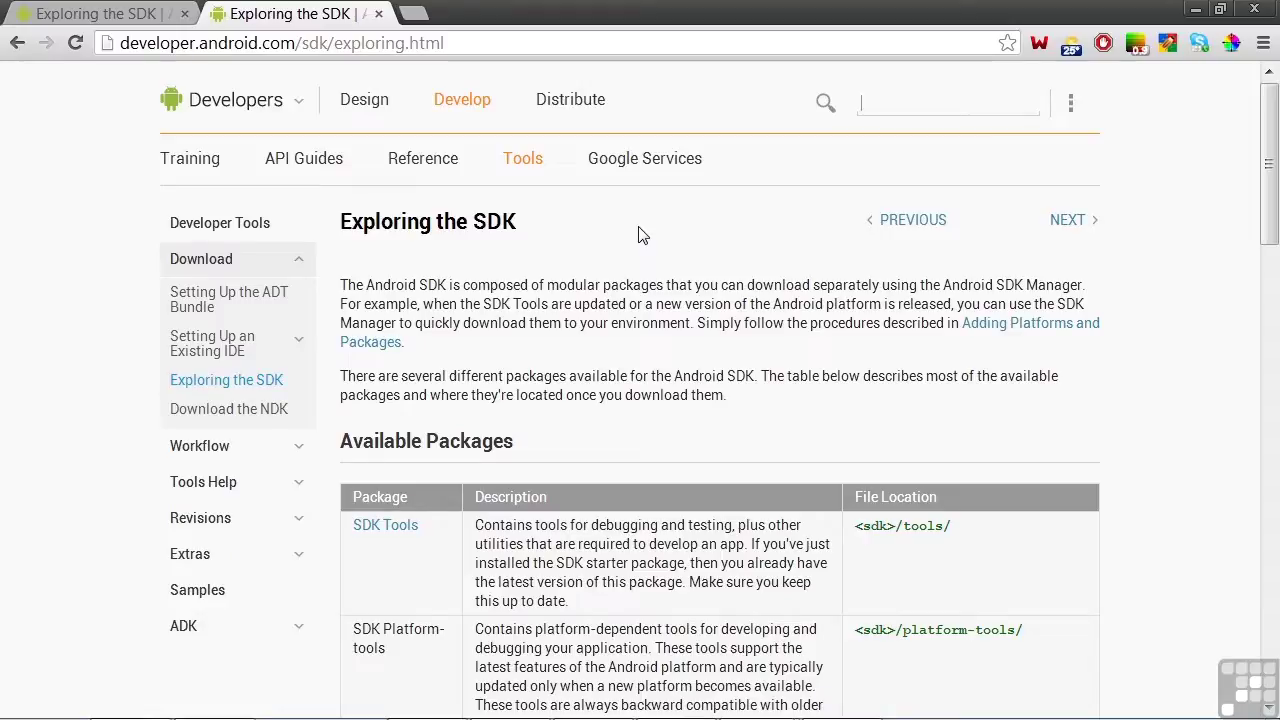
scroll(642, 280, "down", 2)
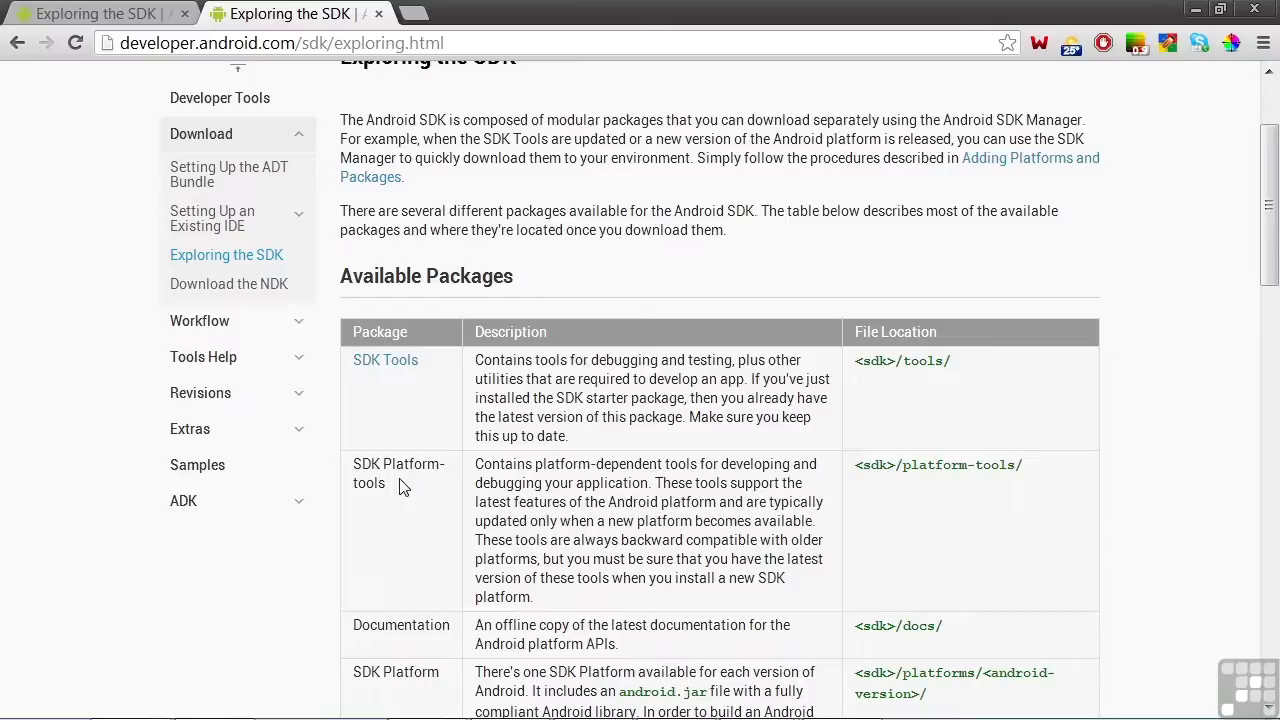
scroll(404, 487, "down", 3)
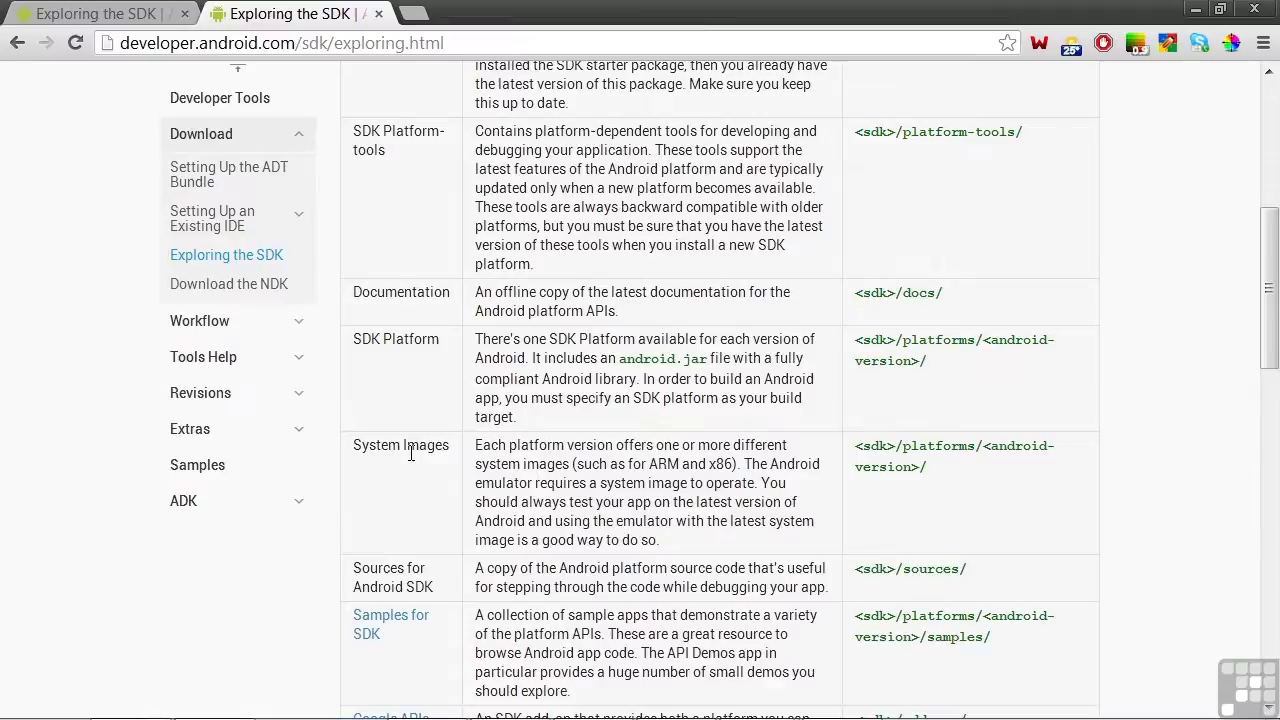
- Scroll through the rest of the Available Packages table down to Google Play Licensing
scroll(410, 455, "down", 3)
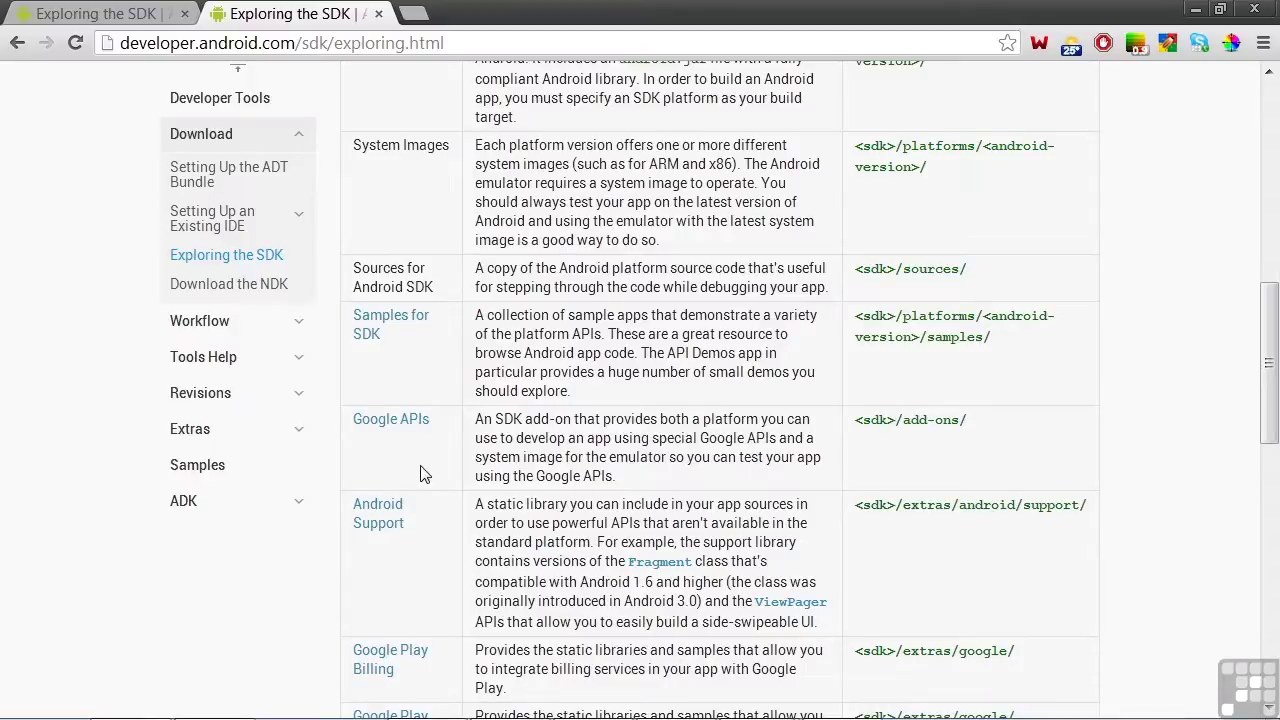
scroll(440, 538, "down", 3)
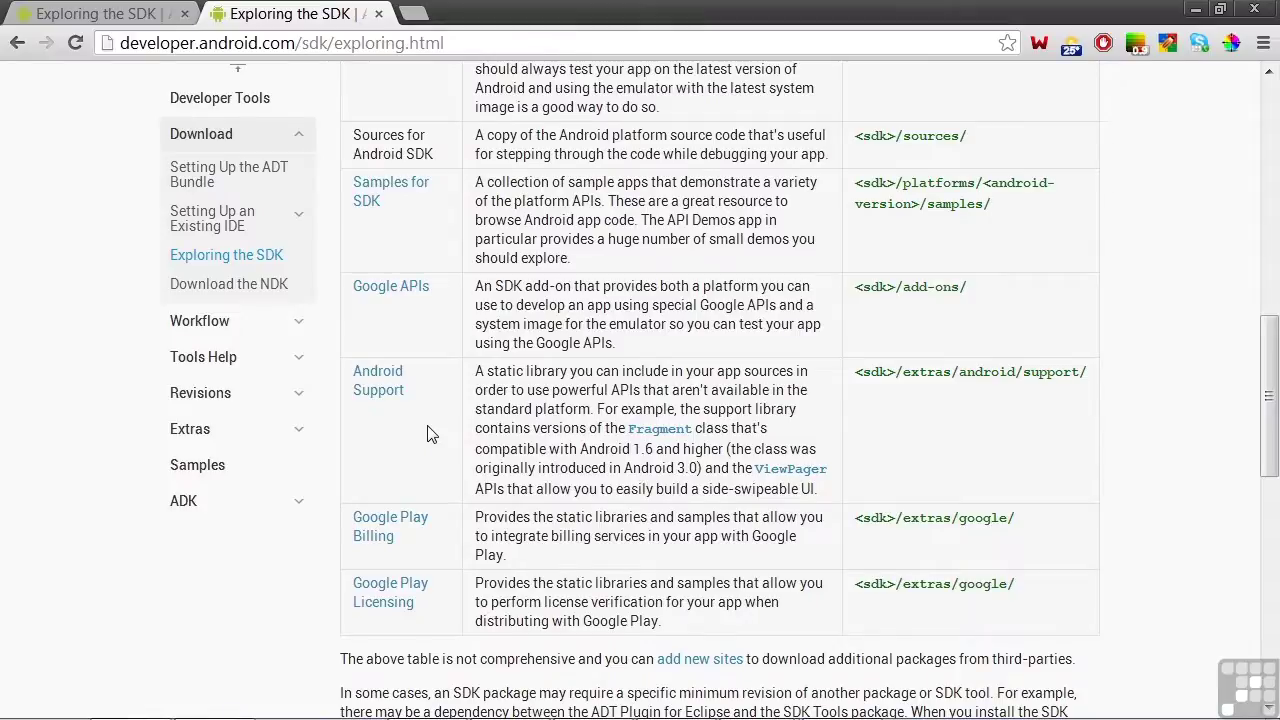
scroll(431, 434, "down", 1)
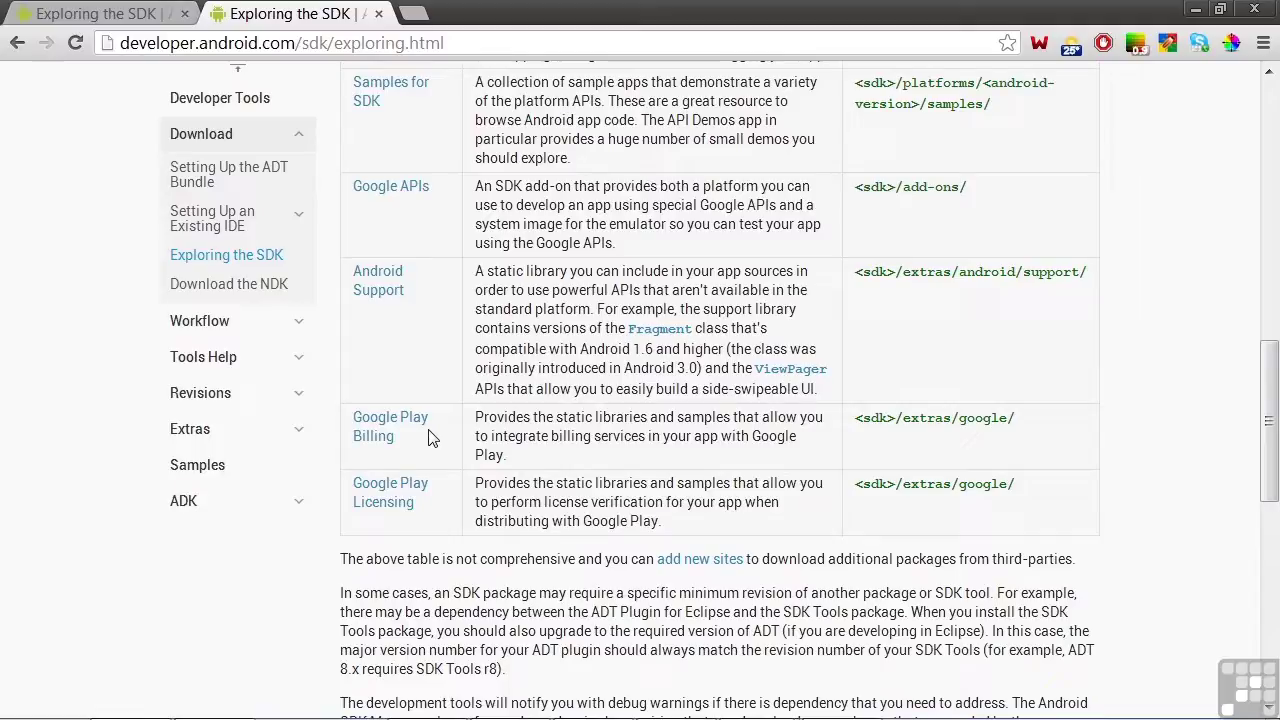
scroll(431, 438, "down", 1)
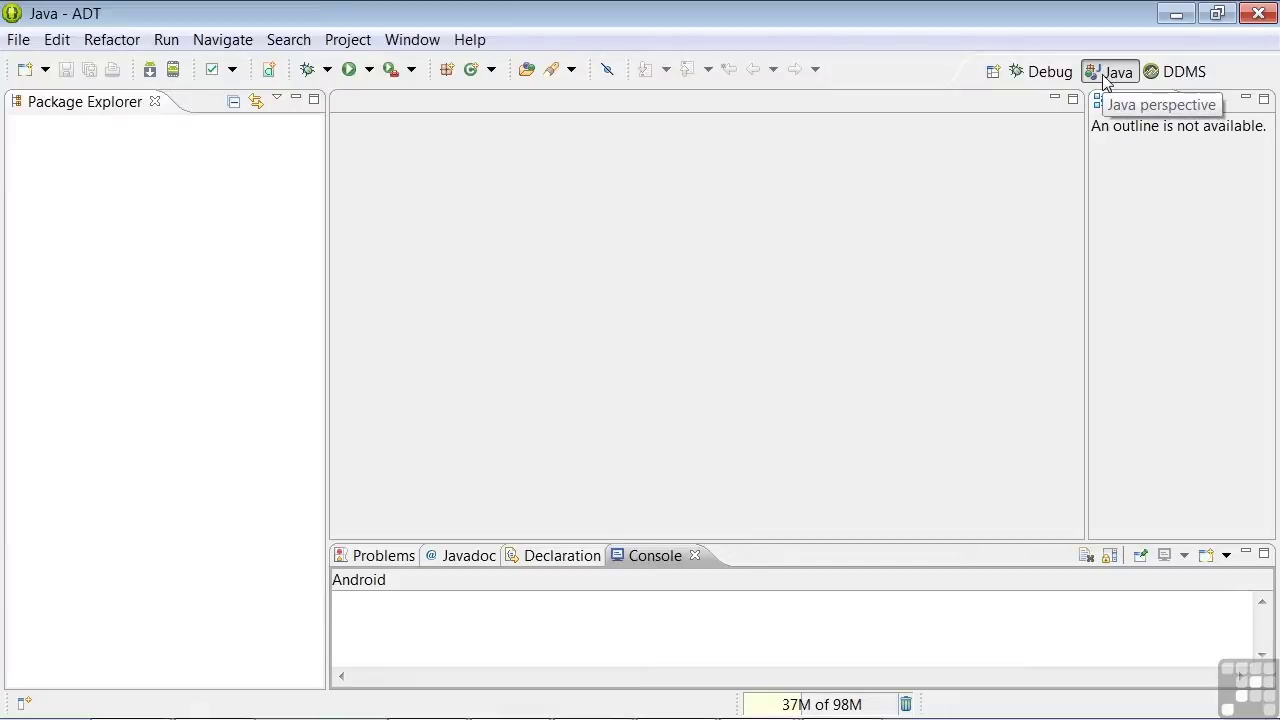
- In the full perspective list, select Java (default), then close the chooser without switching
left_click(432, 50)
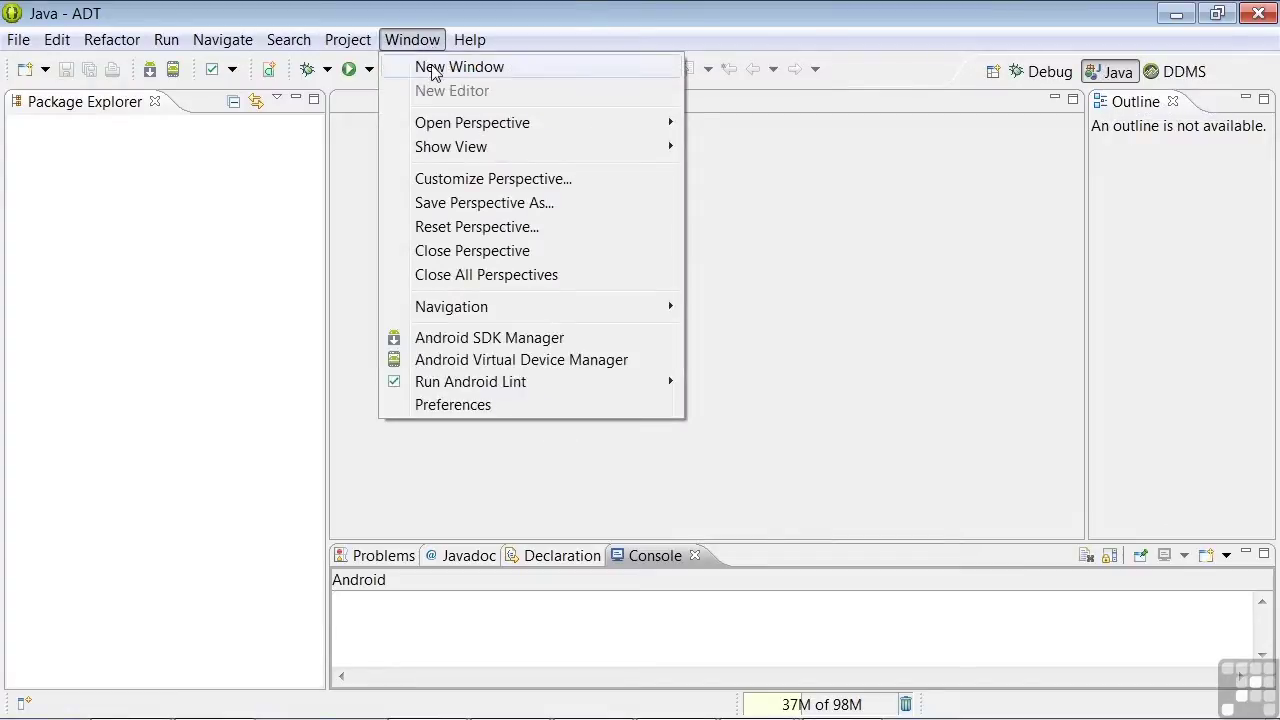
mouse_move(443, 127)
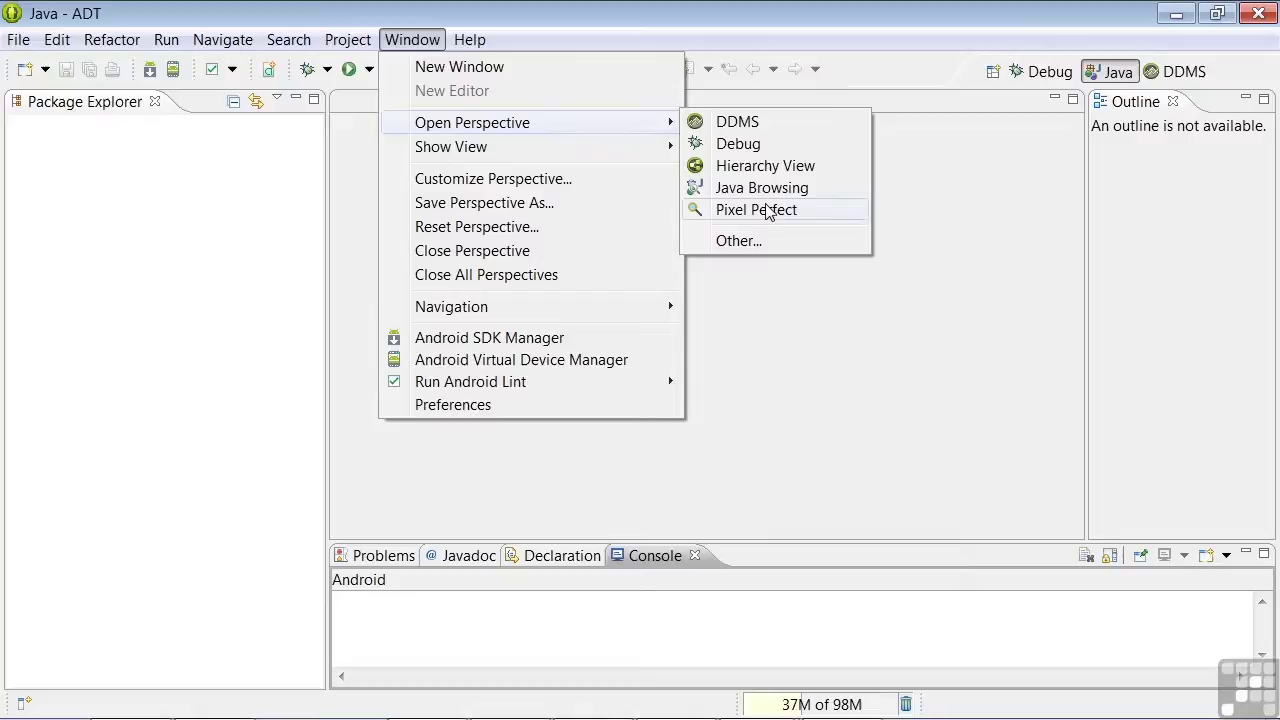
left_click(761, 243)
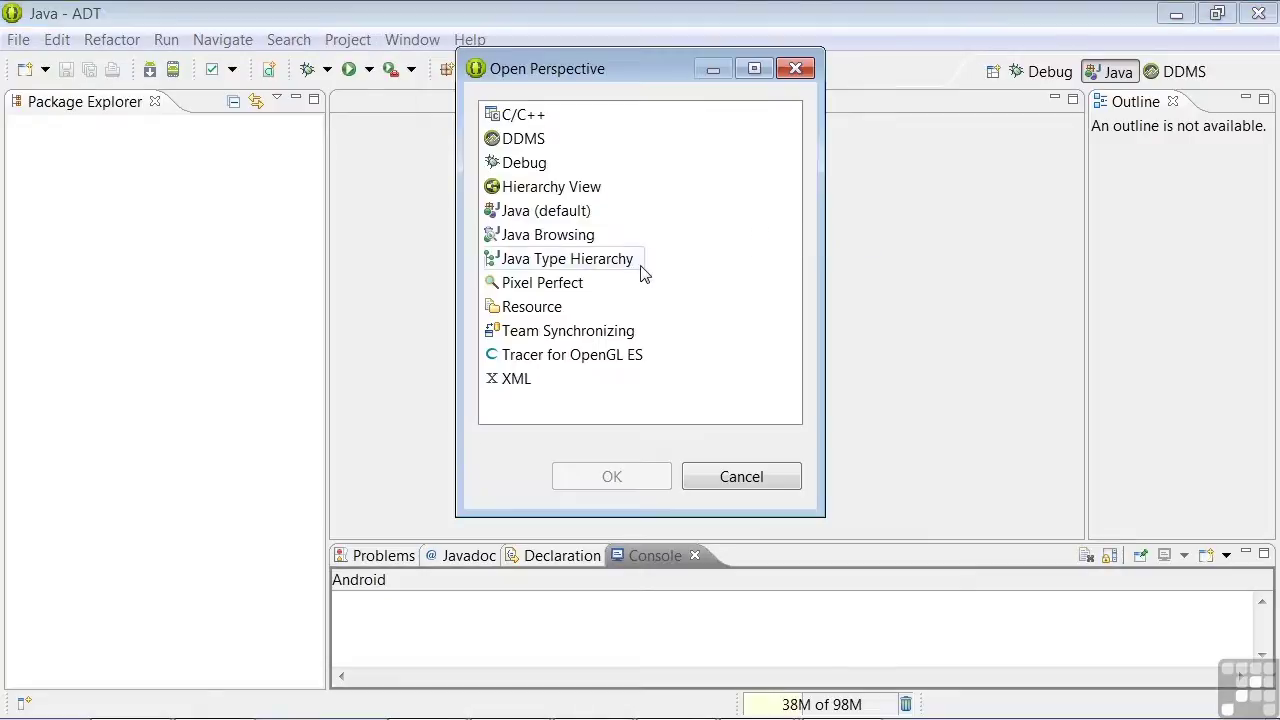
left_click(540, 212)
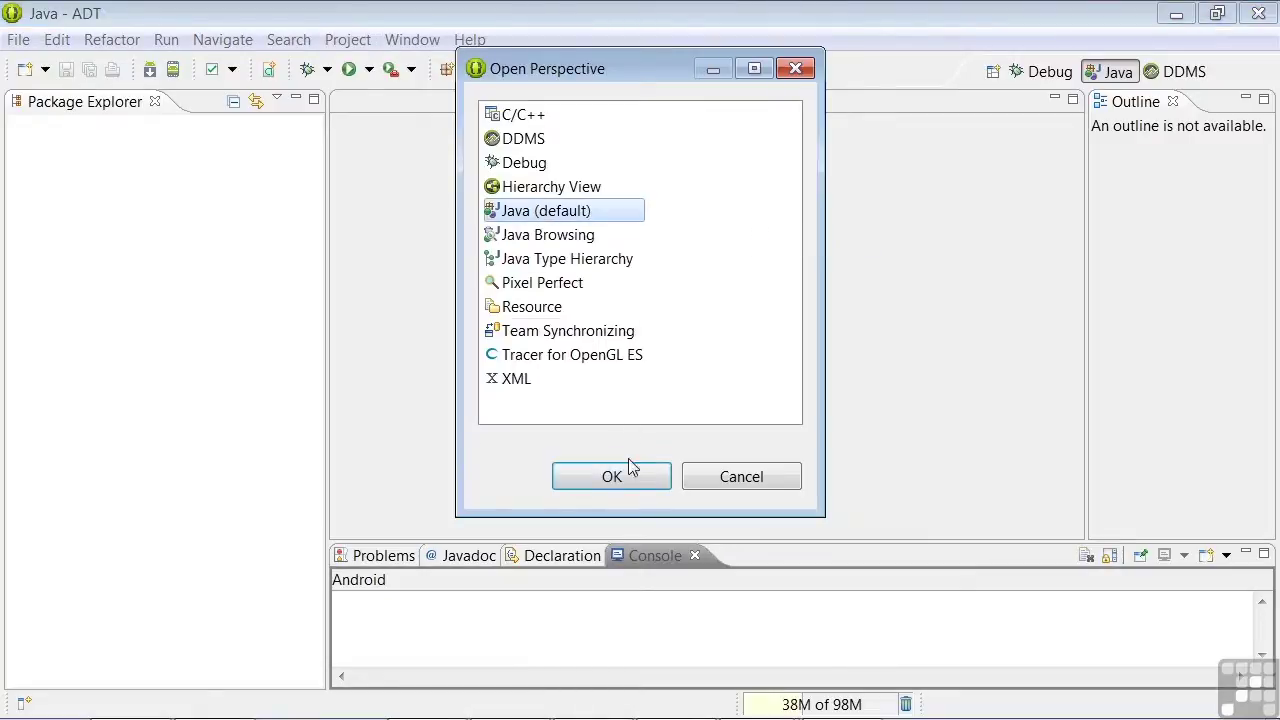
left_click(796, 69)
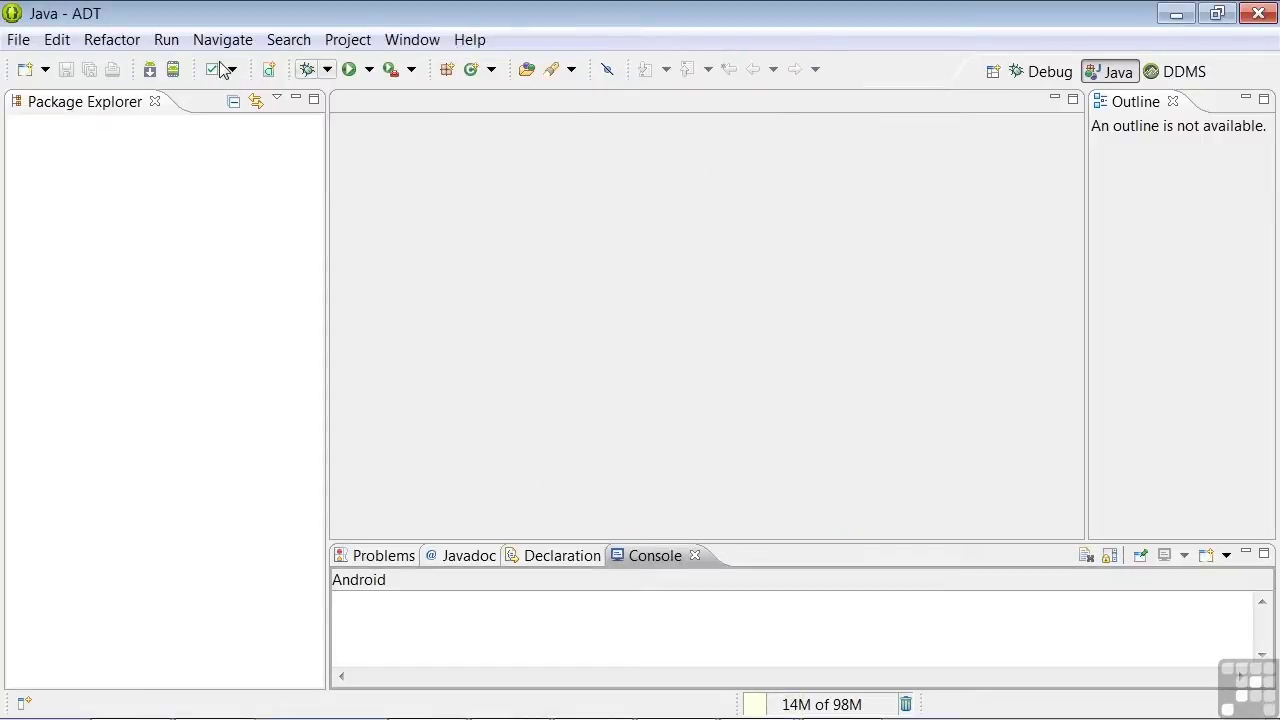
- Launch Android SDK Manager and scroll to Google Play services in the Extras group
left_click(148, 72)
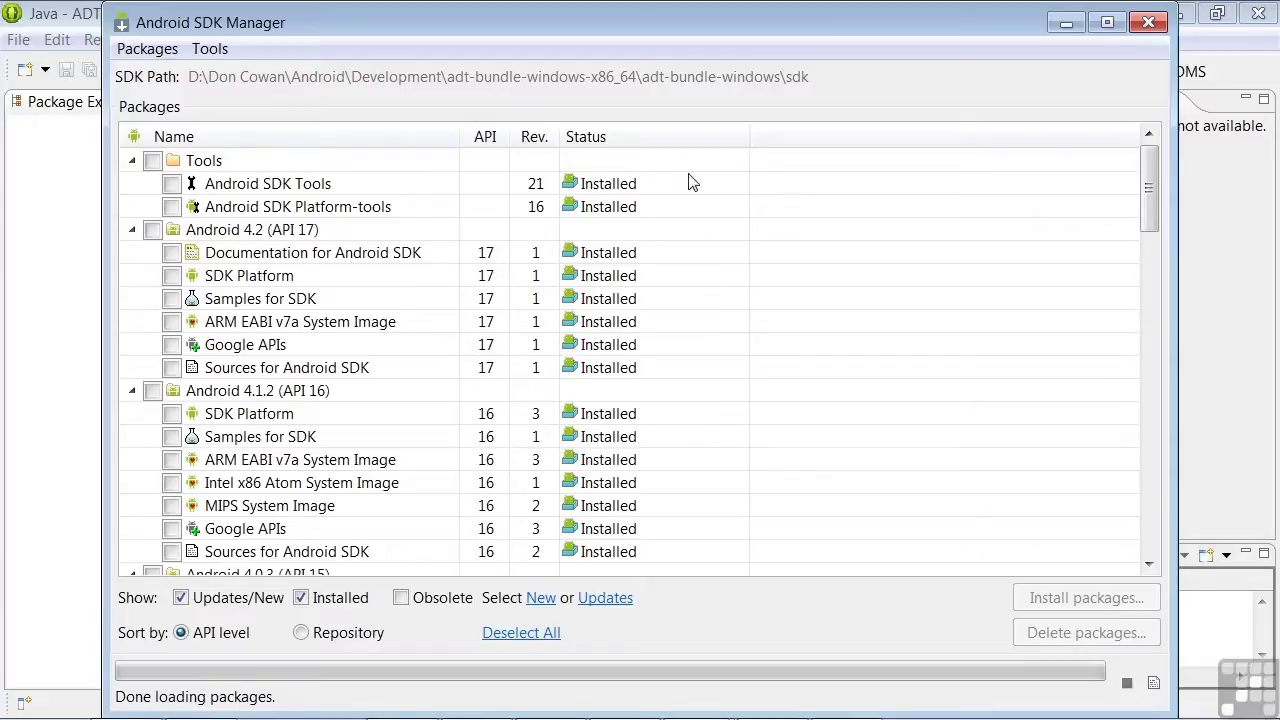
scroll(680, 205, "down", 5)
scroll(680, 210, "down", 12)
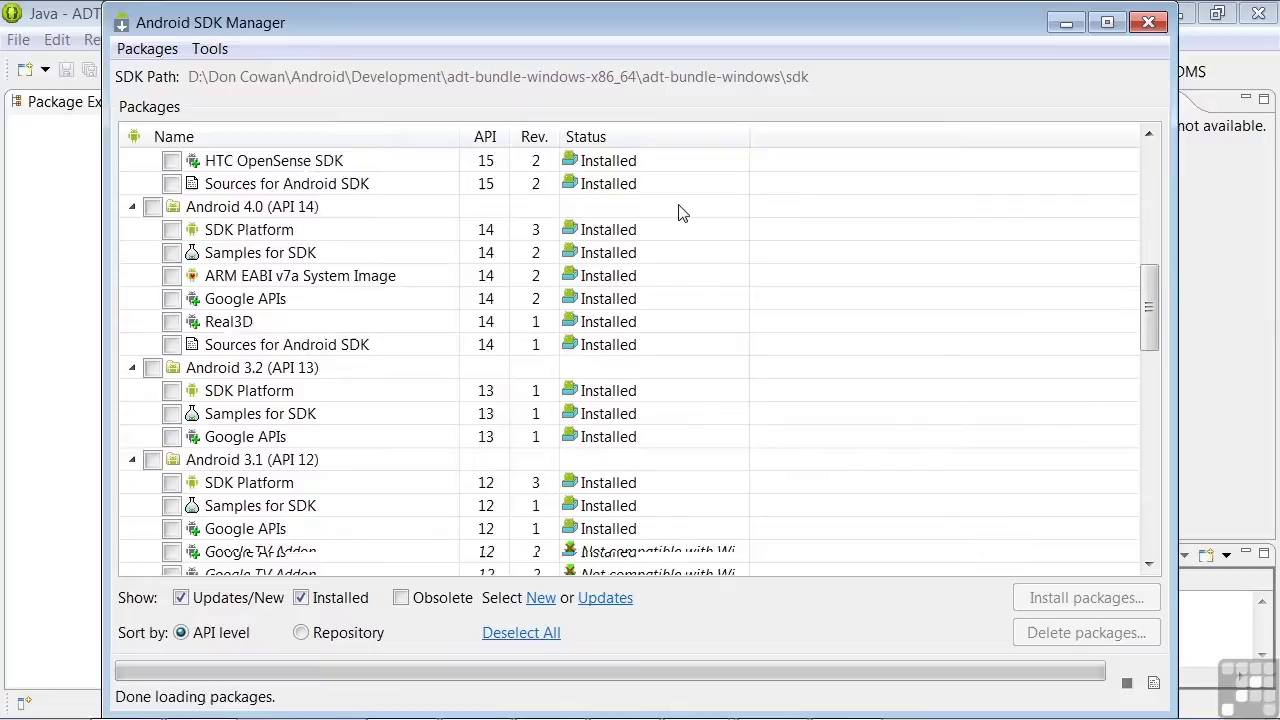
scroll(680, 213, "down", 5)
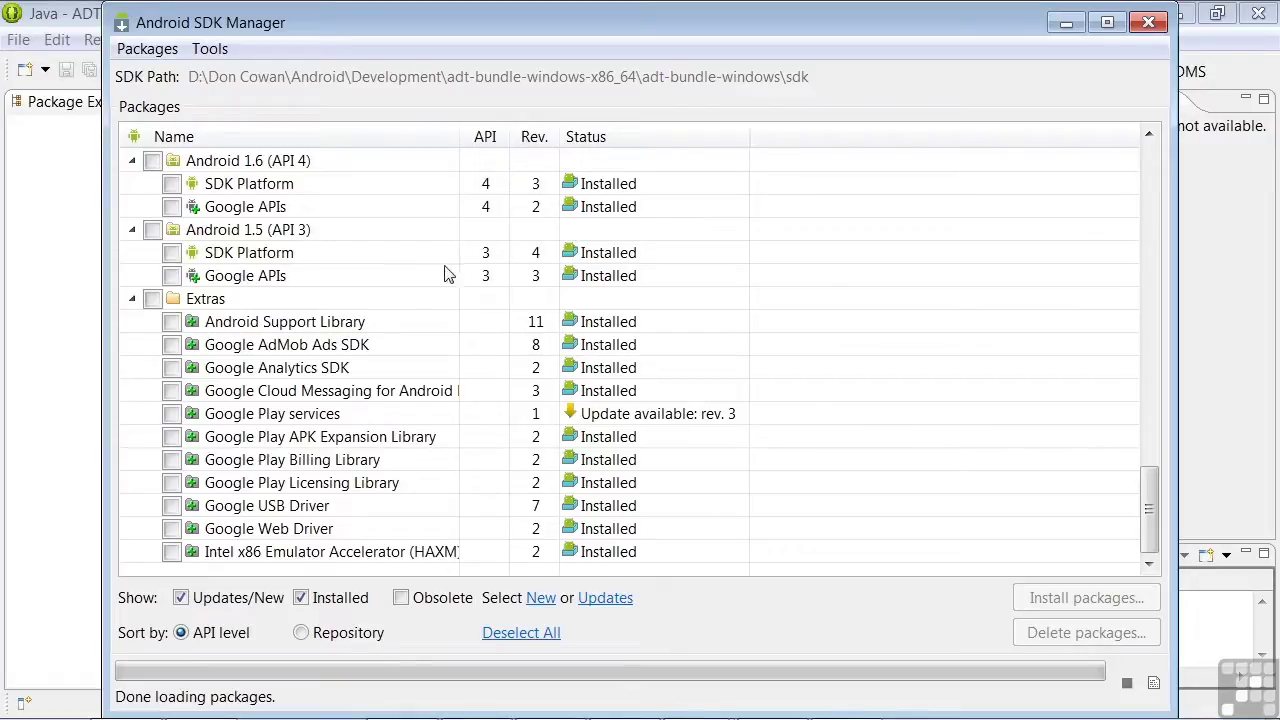
- Update Google Play services to rev. 3, accepting its licence
left_click(170, 415)
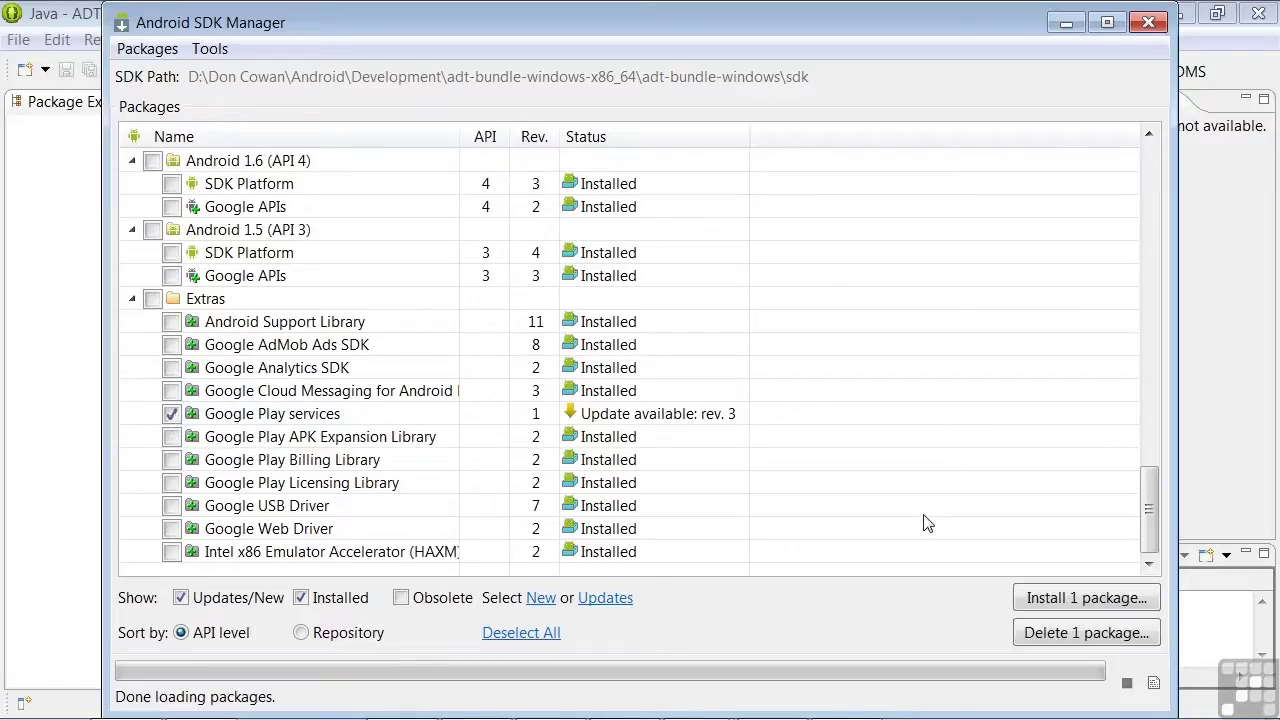
left_click(1043, 600)
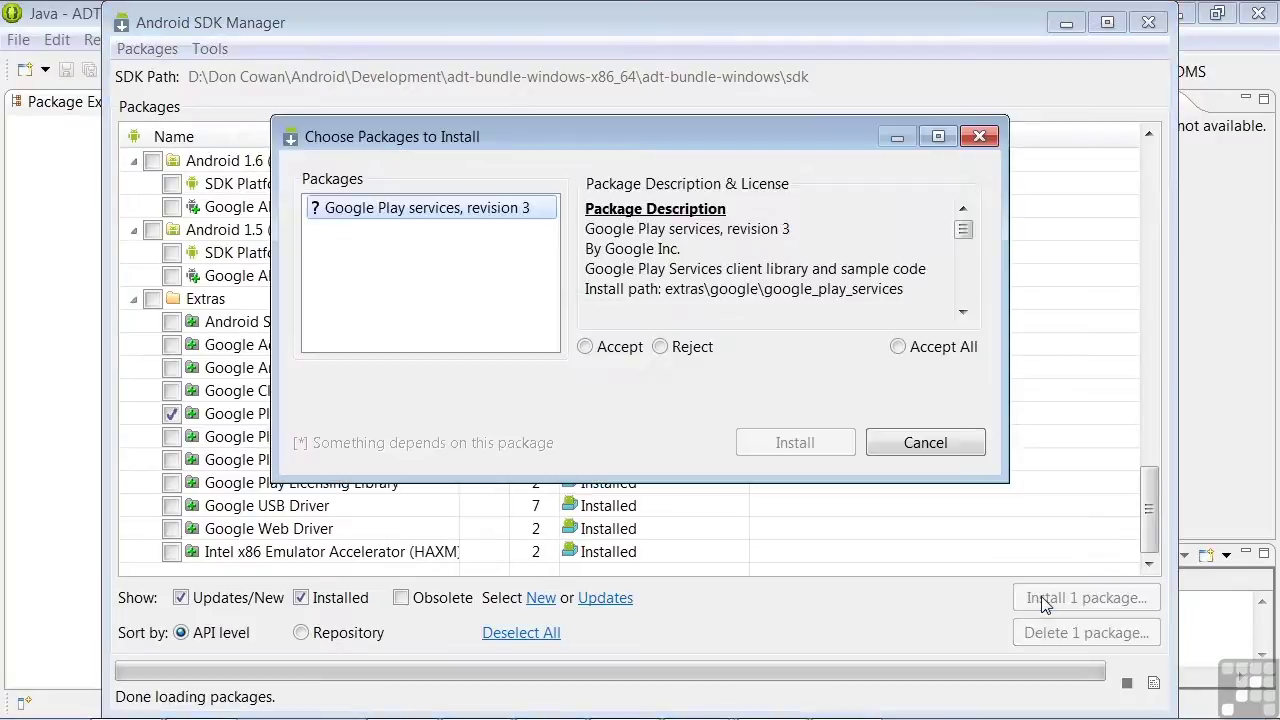
left_click(586, 347)
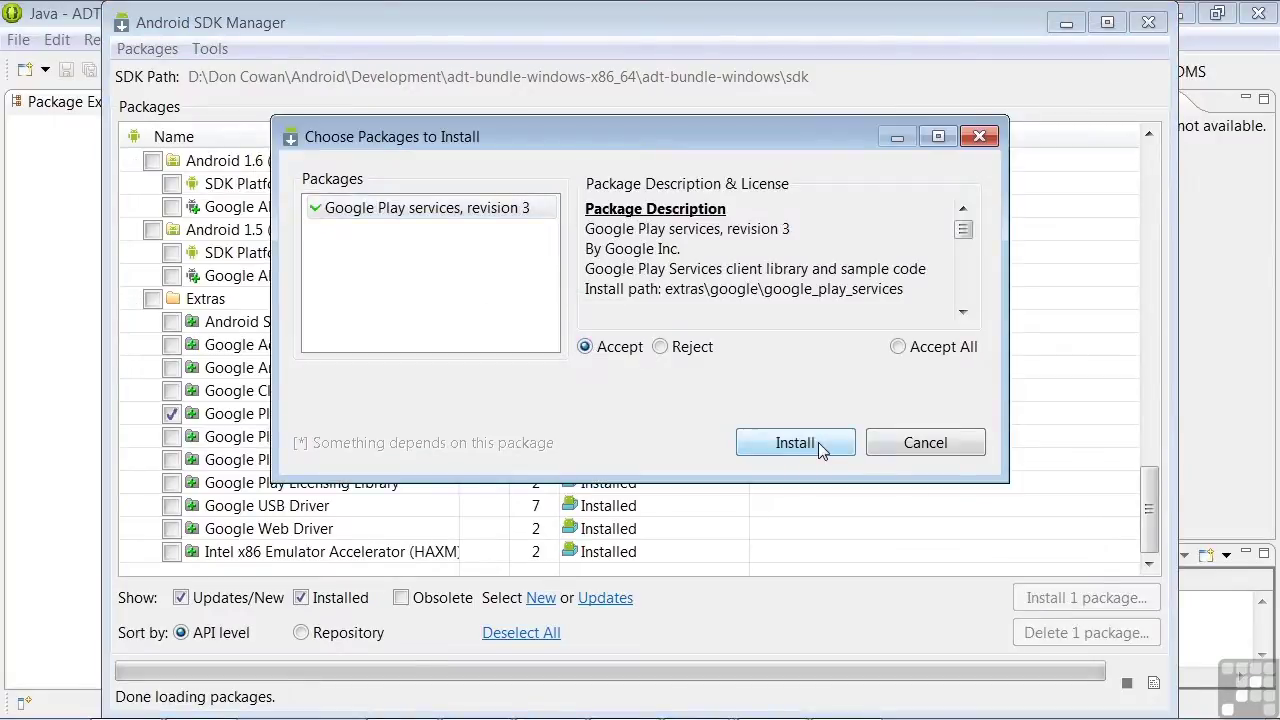
left_click(795, 442)
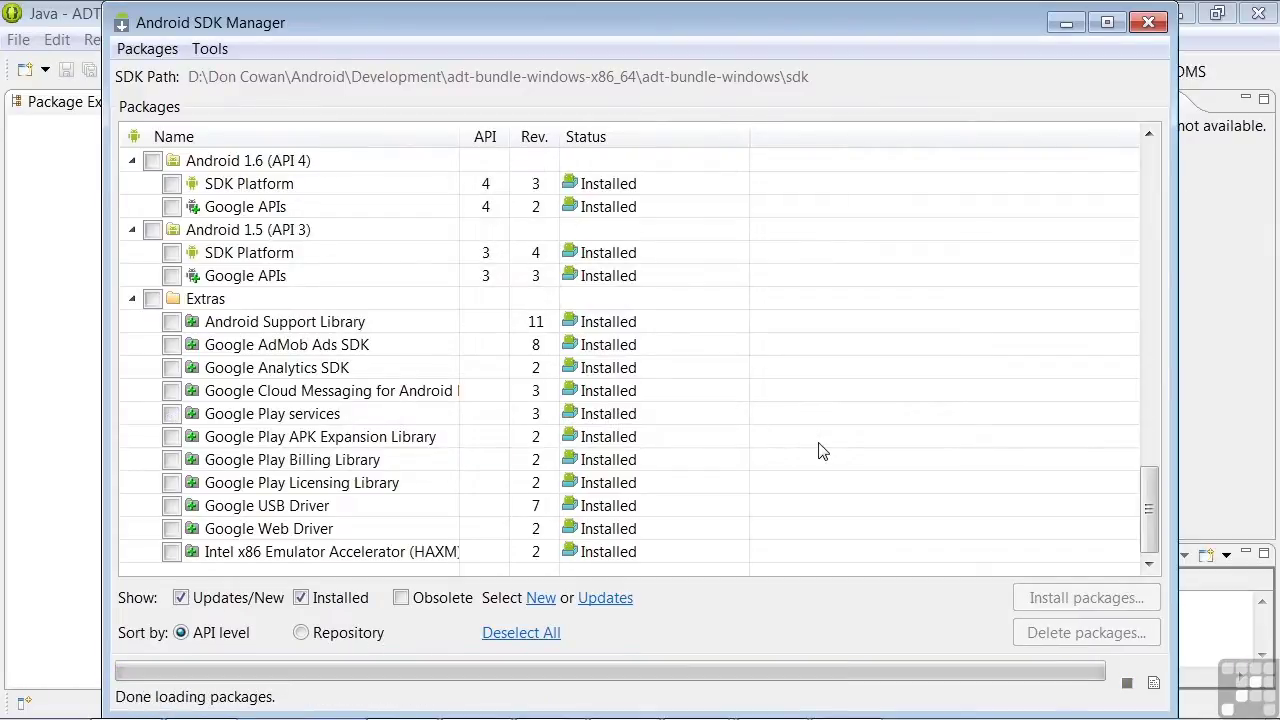
left_click_drag(1149, 508, 1148, 200)
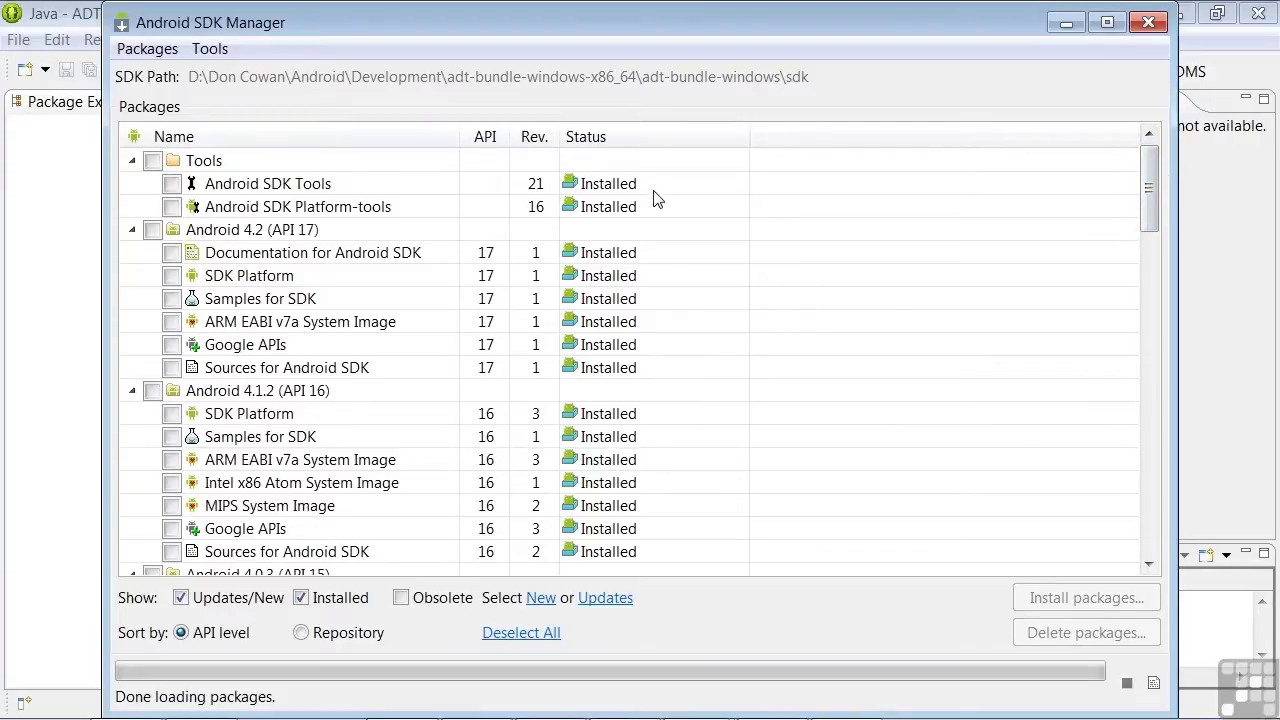
scroll(800, 248, "down", 15)
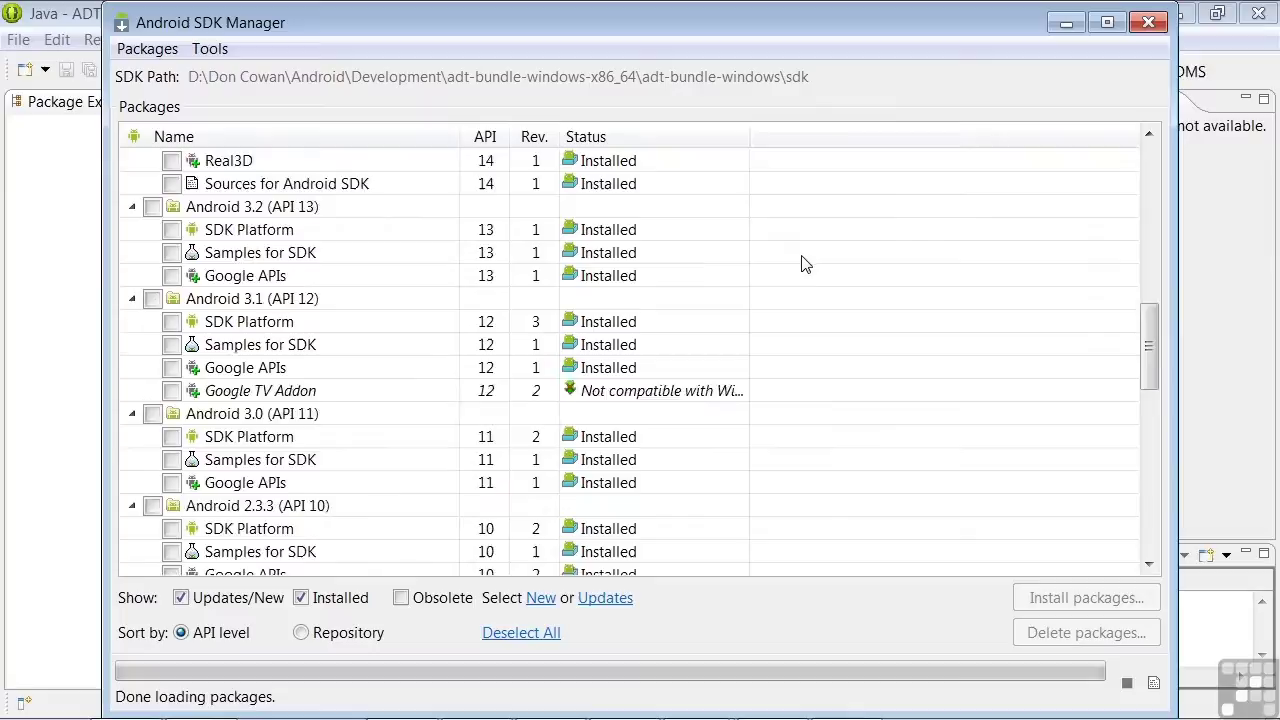
scroll(805, 268, "down", 5)
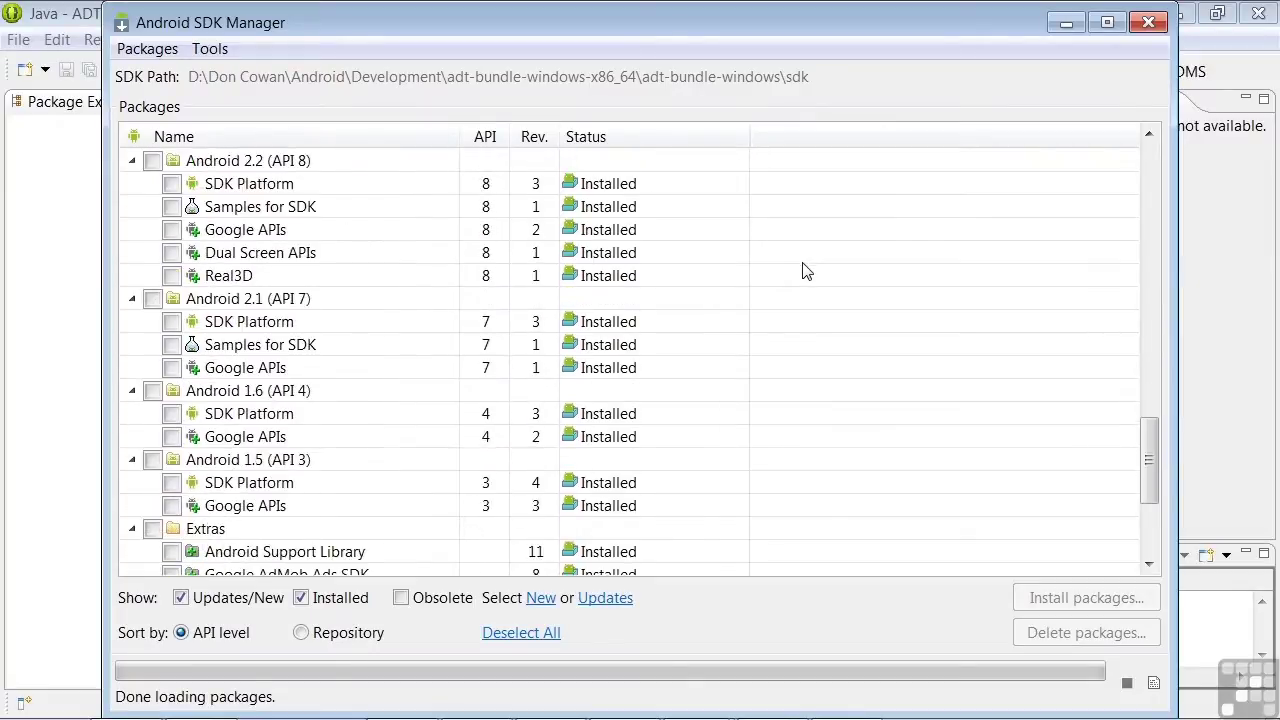
scroll(805, 270, "up", 20)
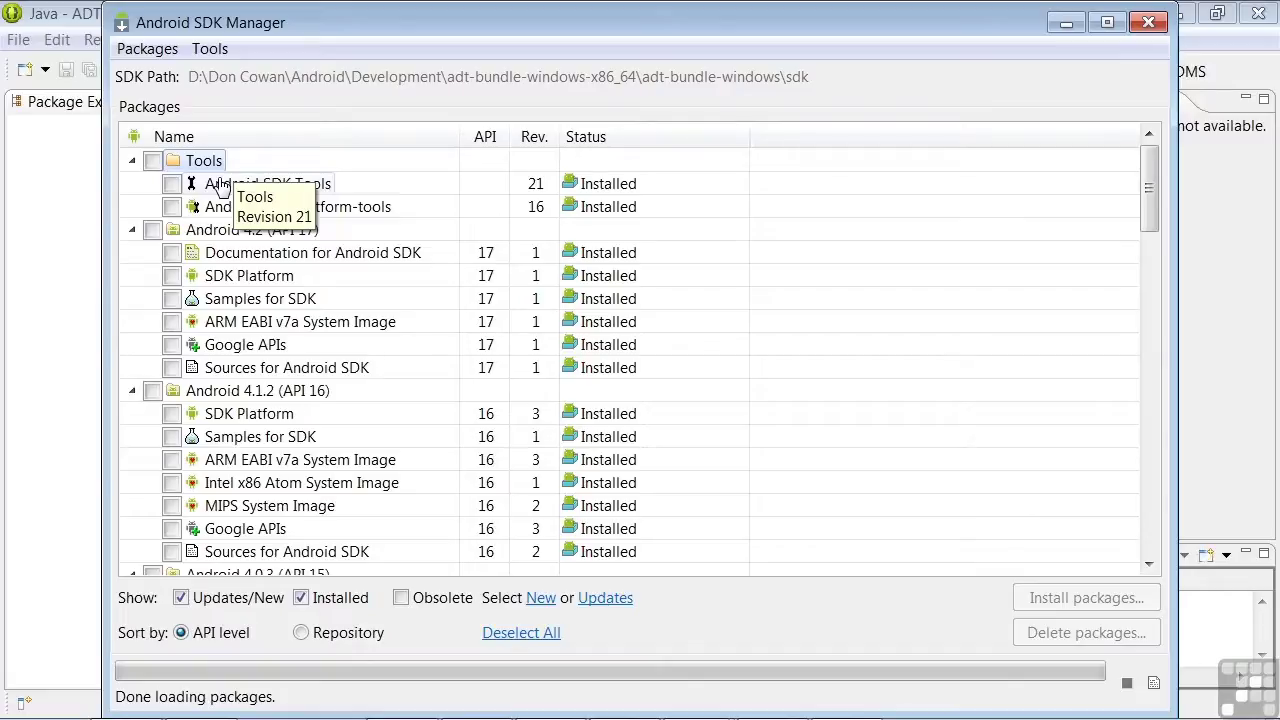
- Tick the Tools, Android 4.1.2 (API 16), Android 2.3.3 (API 10) and Extras groups, totalling 27 packages
left_click(152, 161)
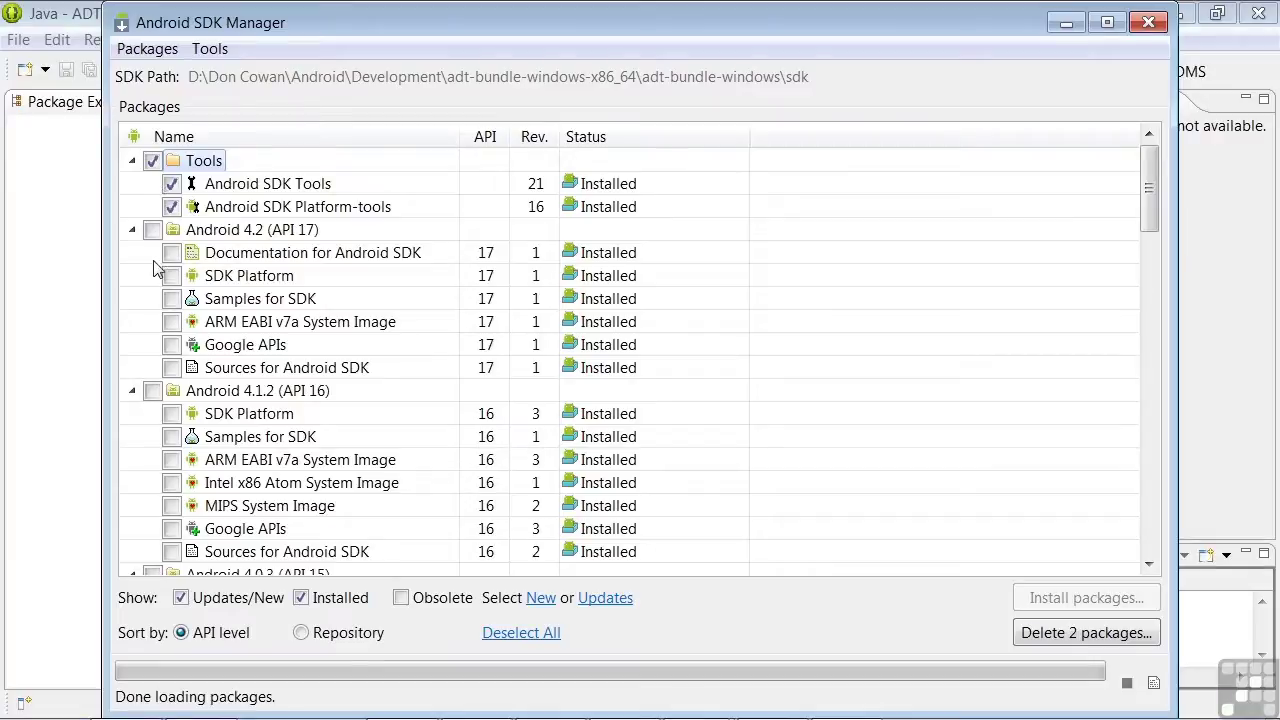
left_click(152, 391)
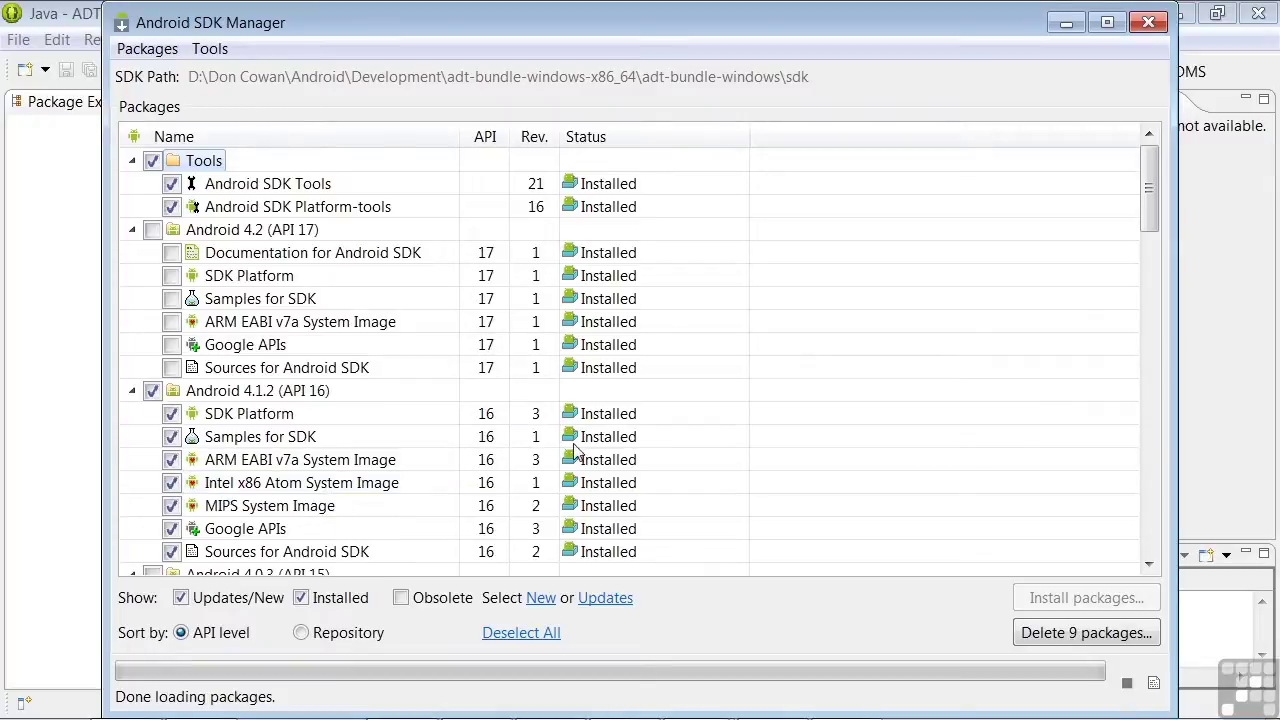
scroll(595, 445, "down", 1)
scroll(595, 447, "down", 12)
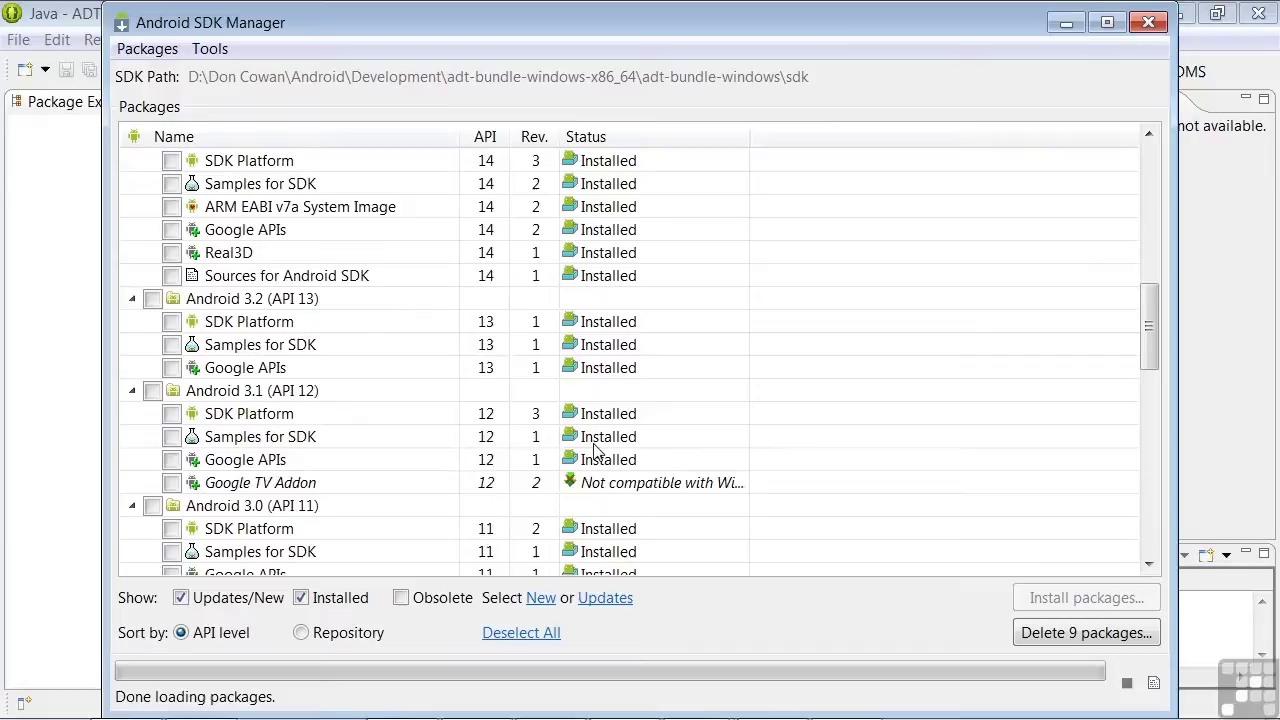
scroll(595, 450, "down", 1)
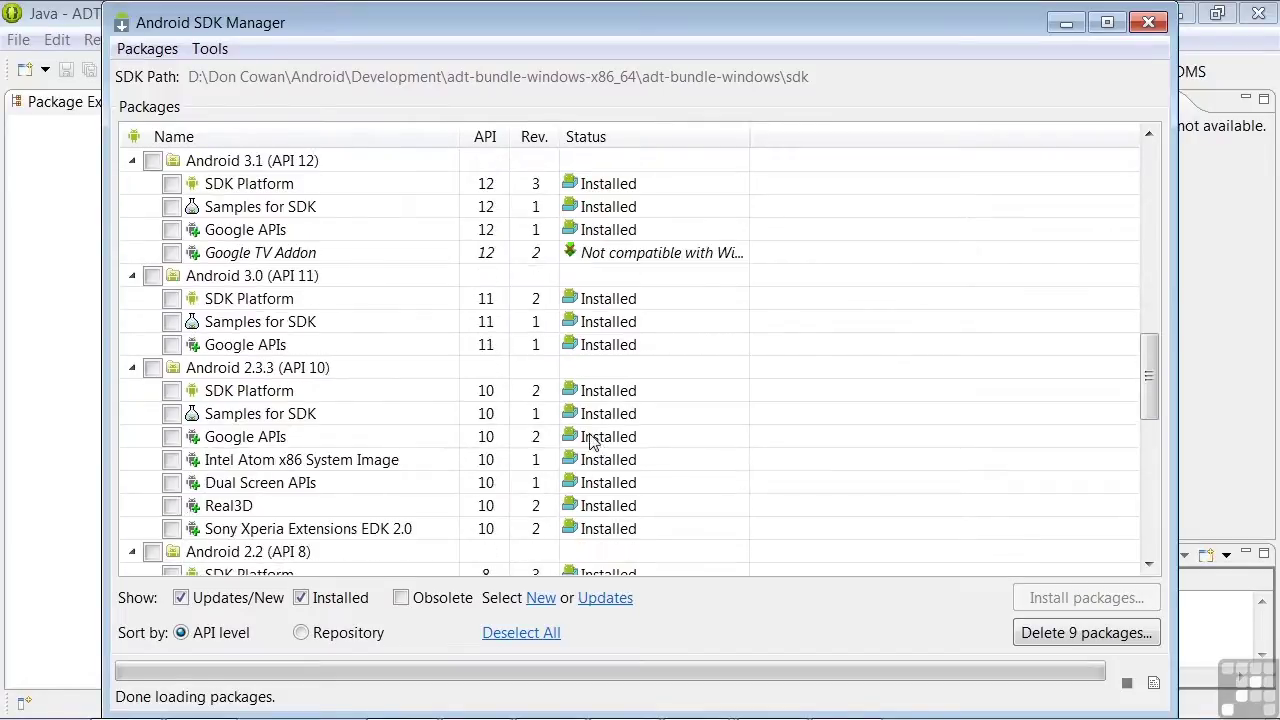
left_click(152, 368)
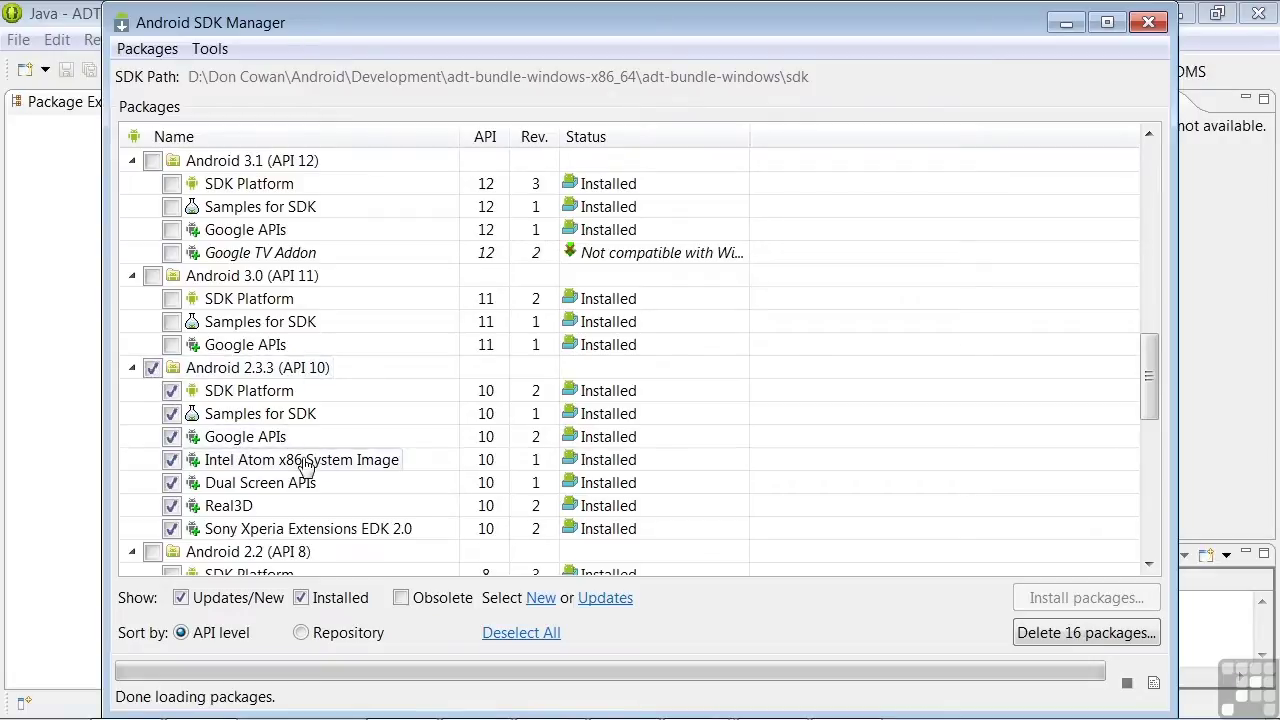
scroll(600, 436, "down", 6)
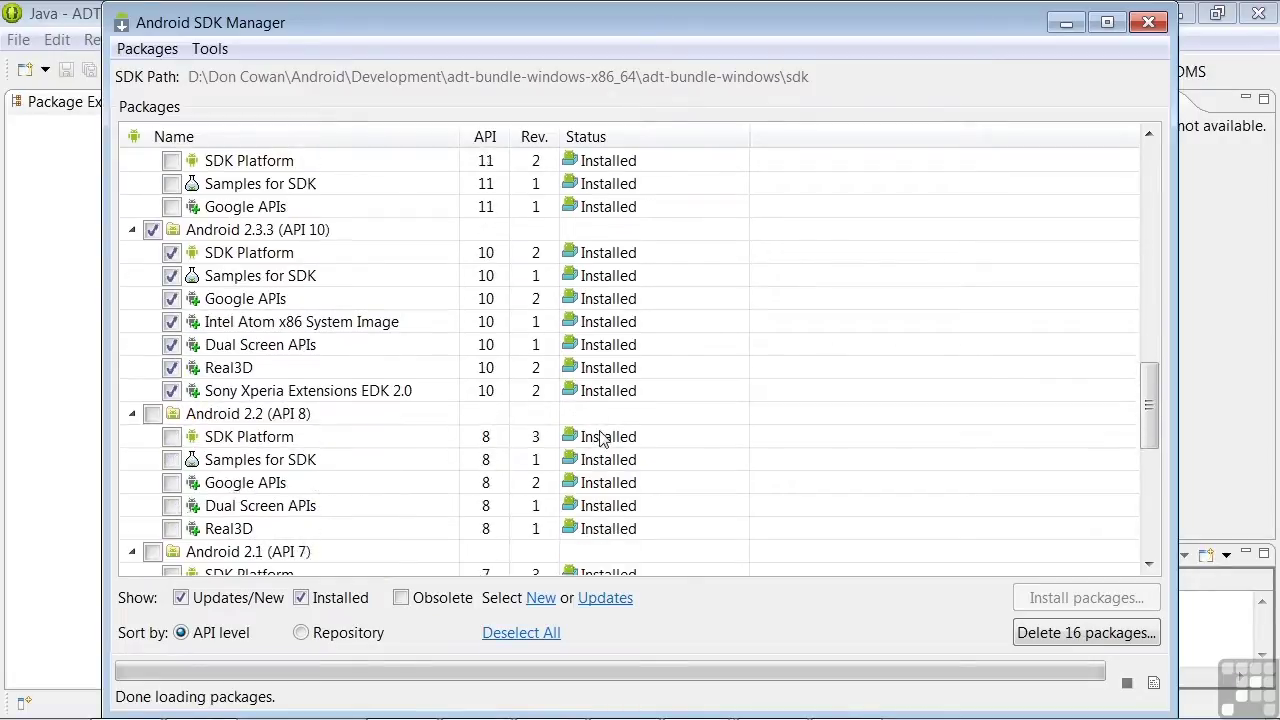
scroll(600, 436, "down", 3)
left_click(152, 300)
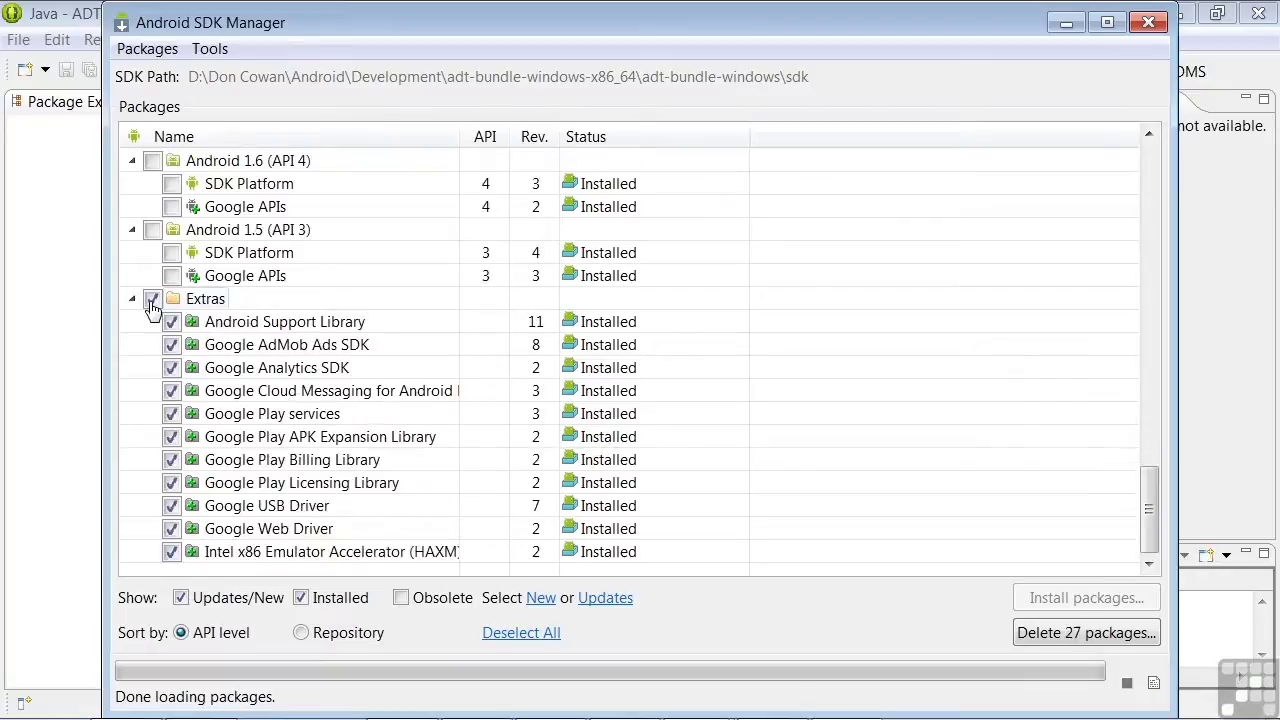